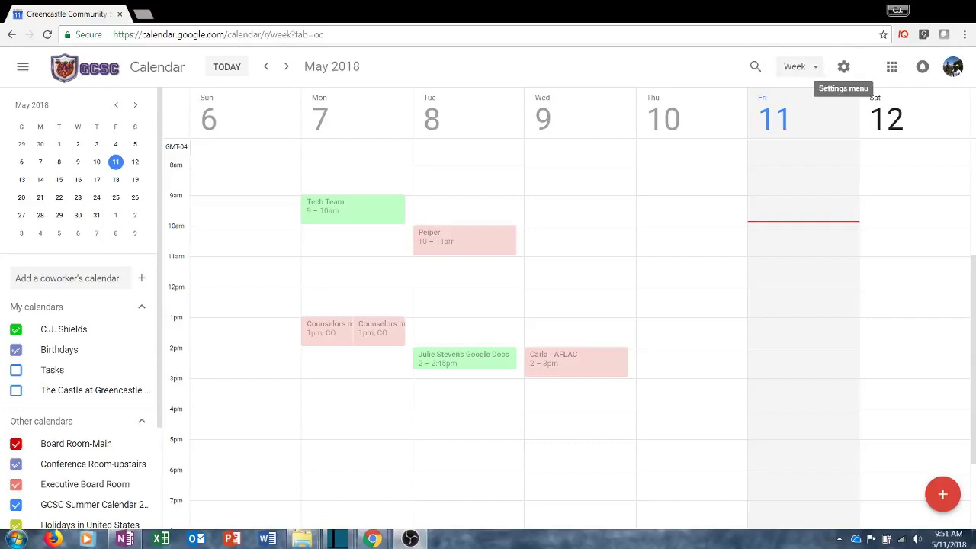
Look over the list of available Google apps and close it
{"action": "left_click", "coordinate": [892, 69]}
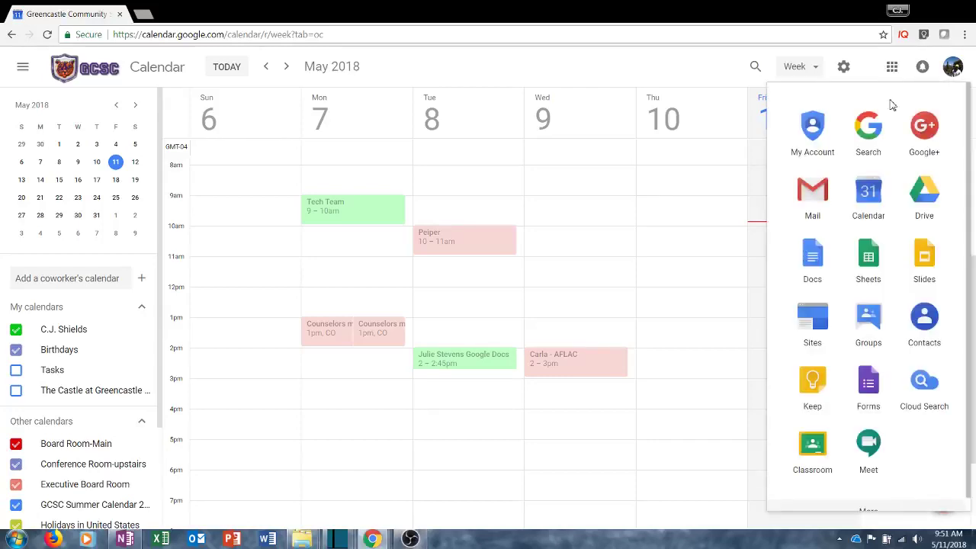
{"action": "left_click", "coordinate": [640, 68]}
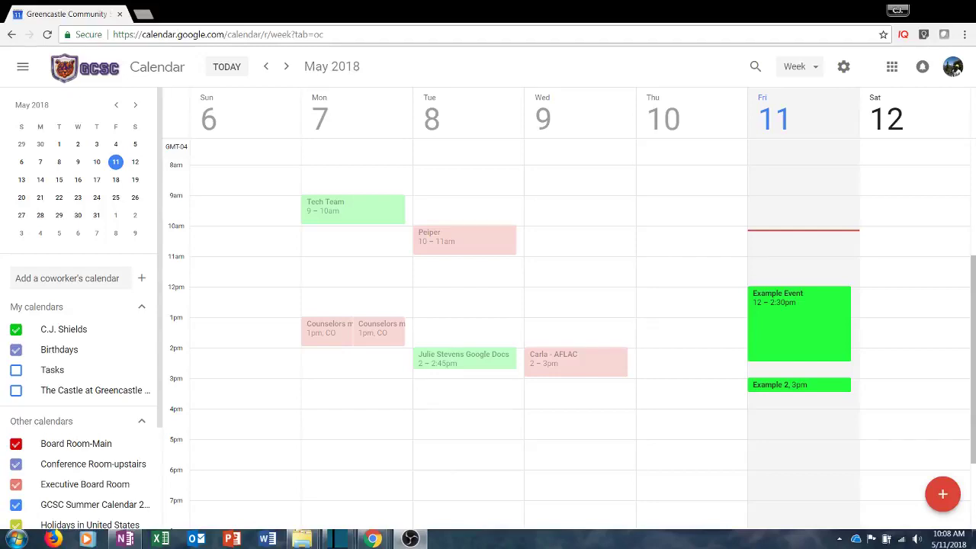
View the calendar by Day and return it to the Week view
{"action": "left_click", "coordinate": [822, 71]}
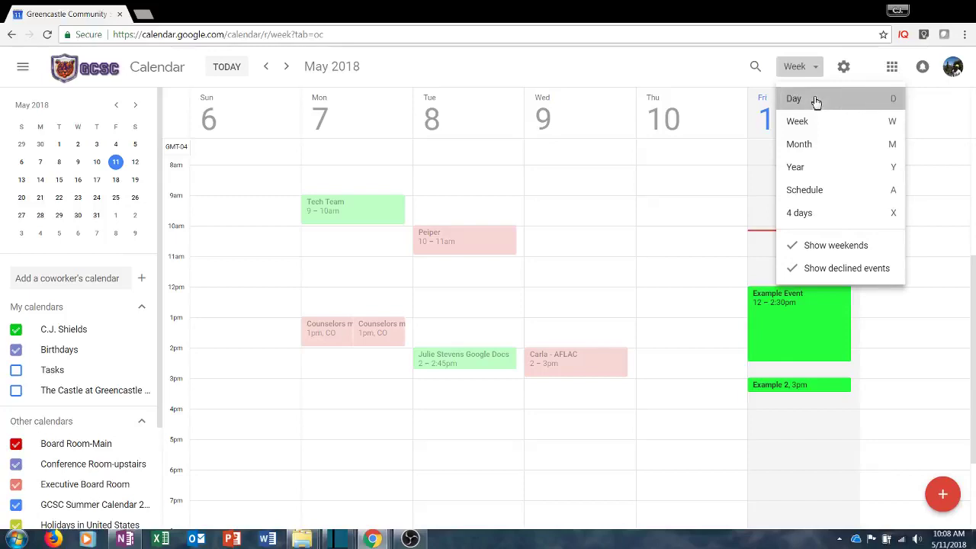
{"action": "left_click", "coordinate": [813, 100]}
{"action": "left_click", "coordinate": [813, 69]}
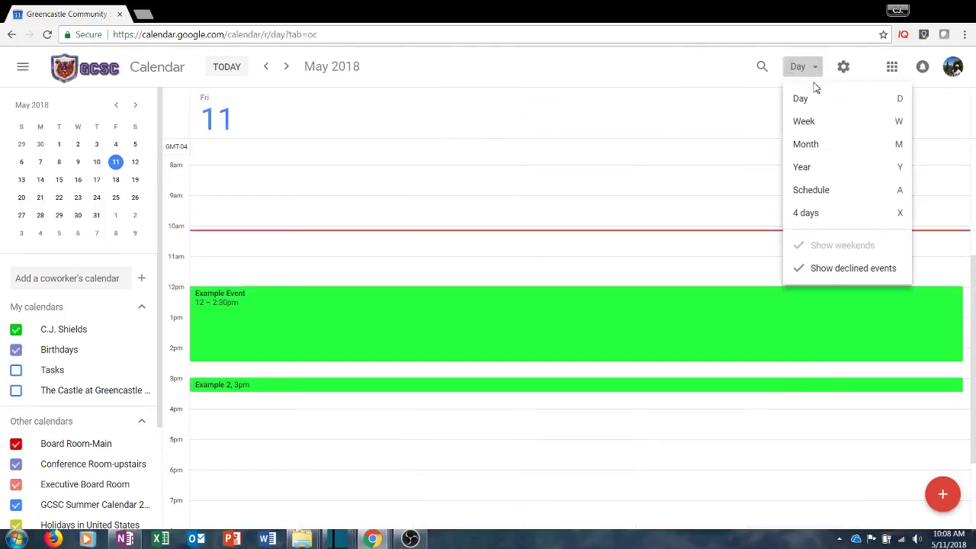
{"action": "left_click", "coordinate": [818, 125]}
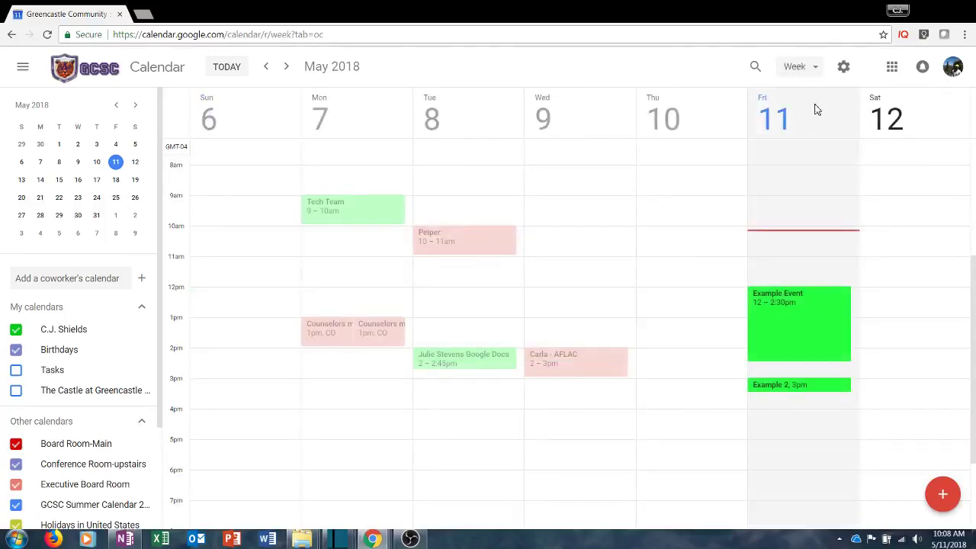
View the calendar by Month and by Year
{"action": "left_click", "coordinate": [819, 70]}
{"action": "left_click", "coordinate": [817, 147]}
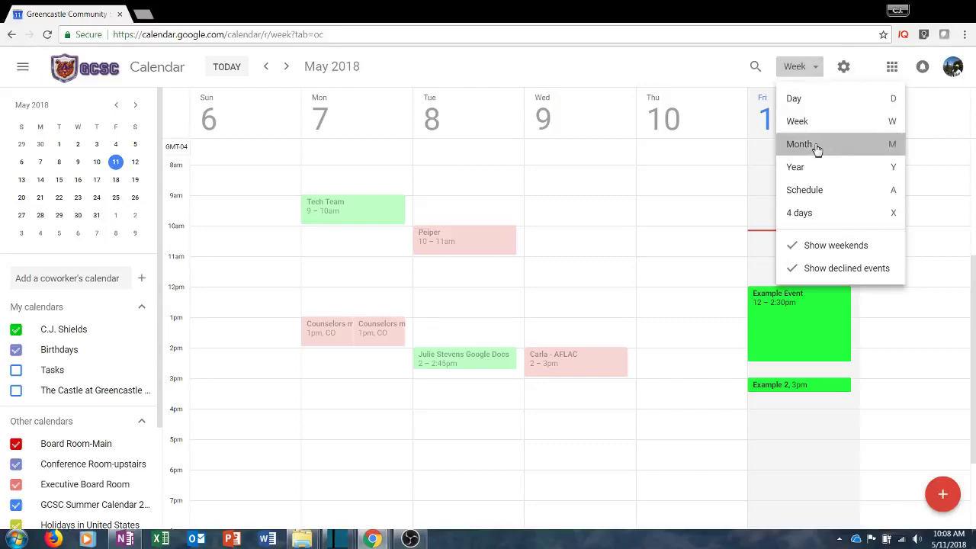
{"action": "left_click", "coordinate": [818, 70]}
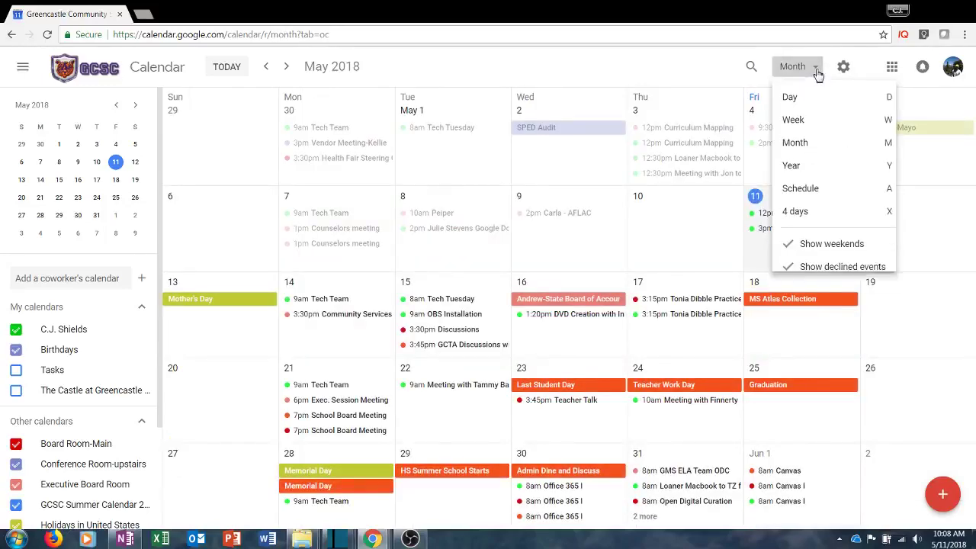
{"action": "left_click", "coordinate": [812, 167]}
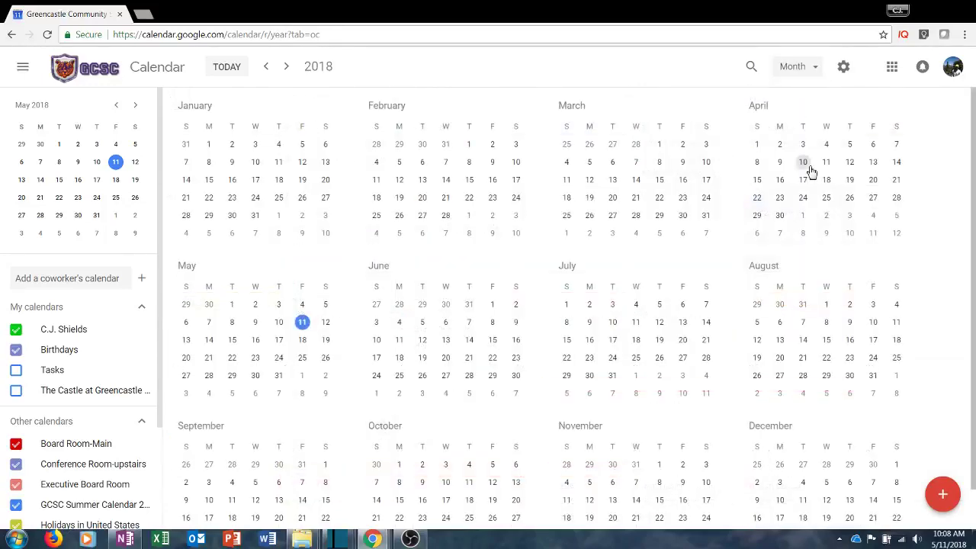
View the calendar as Schedule and as 4 days before returning it to the Week view
{"action": "left_click", "coordinate": [816, 71]}
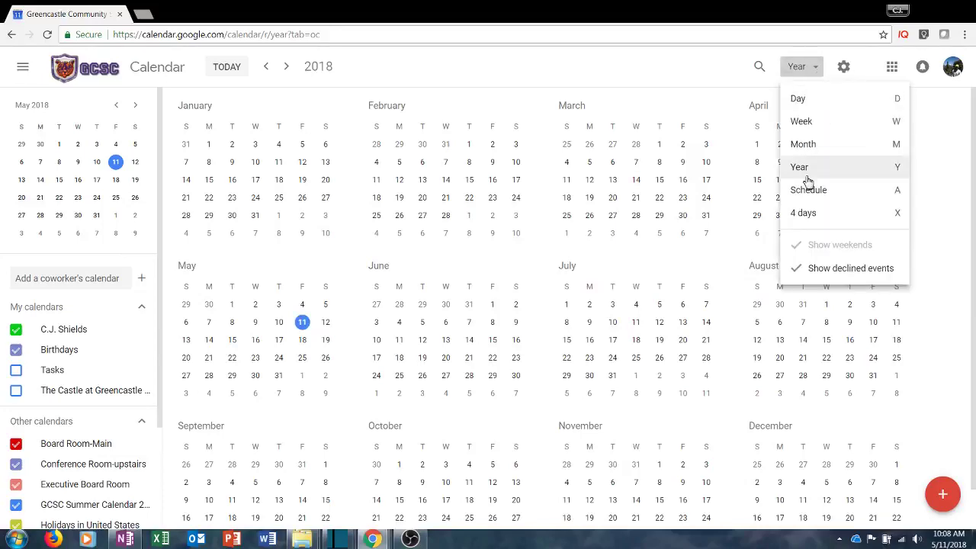
{"action": "left_click", "coordinate": [809, 192]}
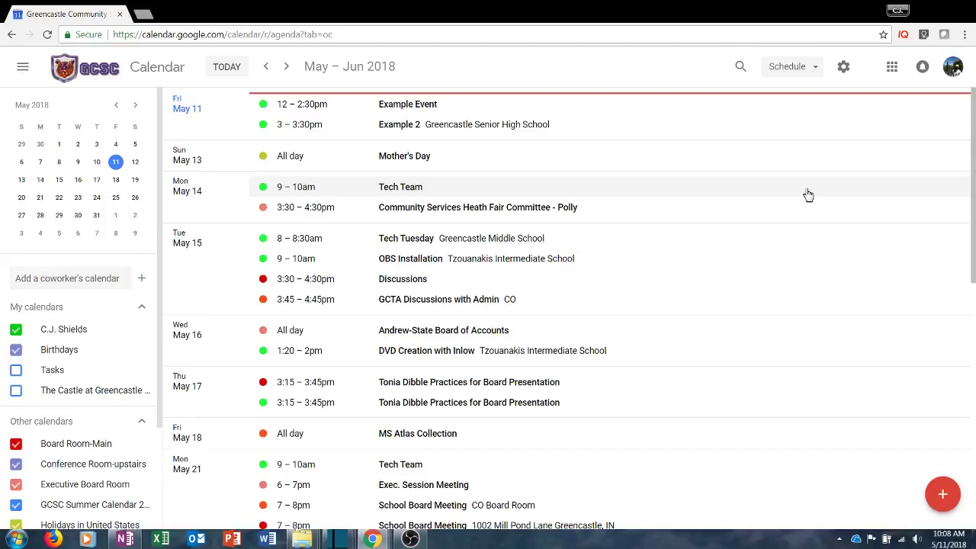
{"action": "left_click", "coordinate": [808, 72]}
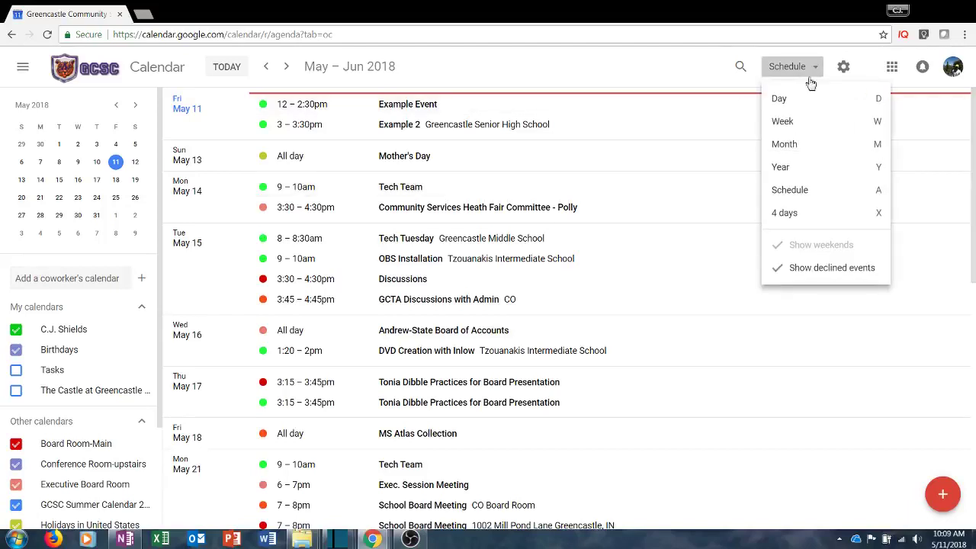
{"action": "left_click", "coordinate": [801, 215]}
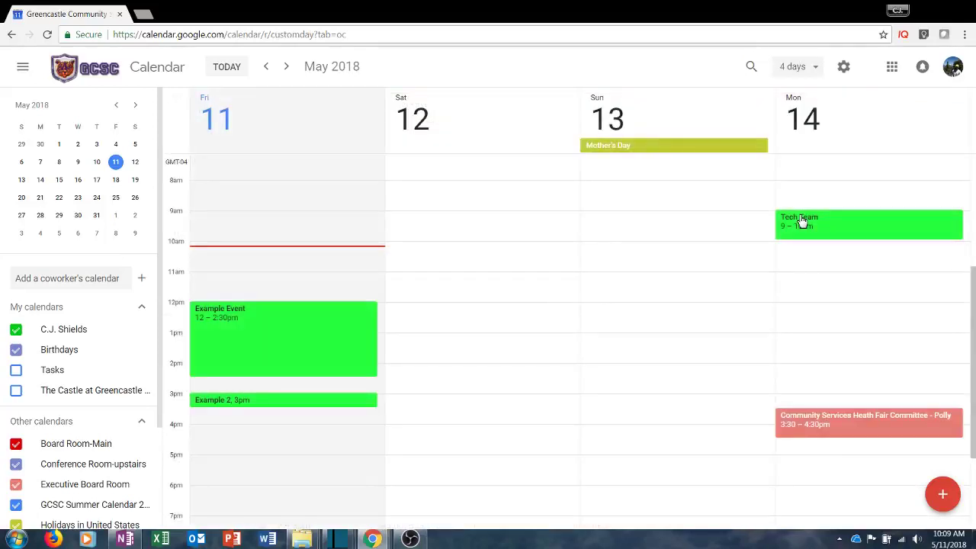
{"action": "left_click", "coordinate": [806, 67]}
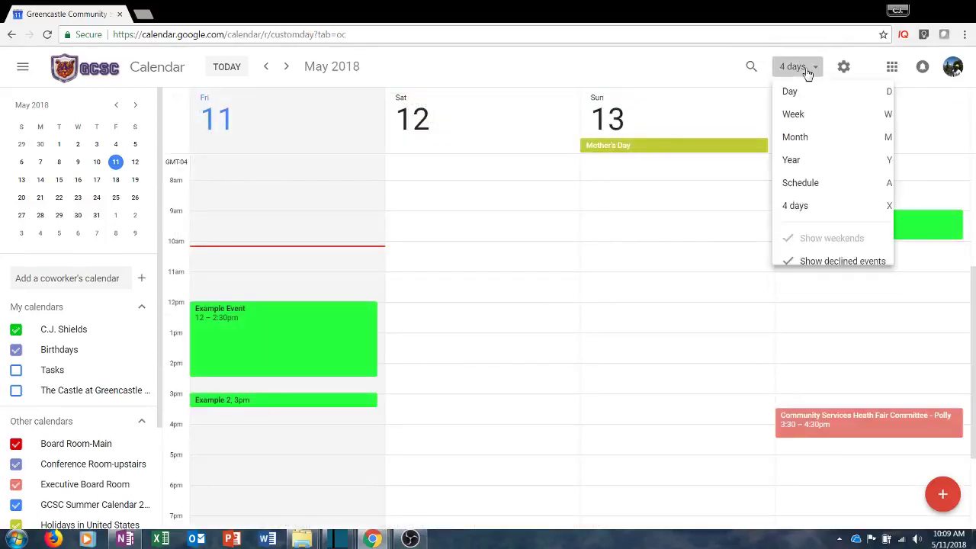
{"action": "left_click", "coordinate": [816, 125]}
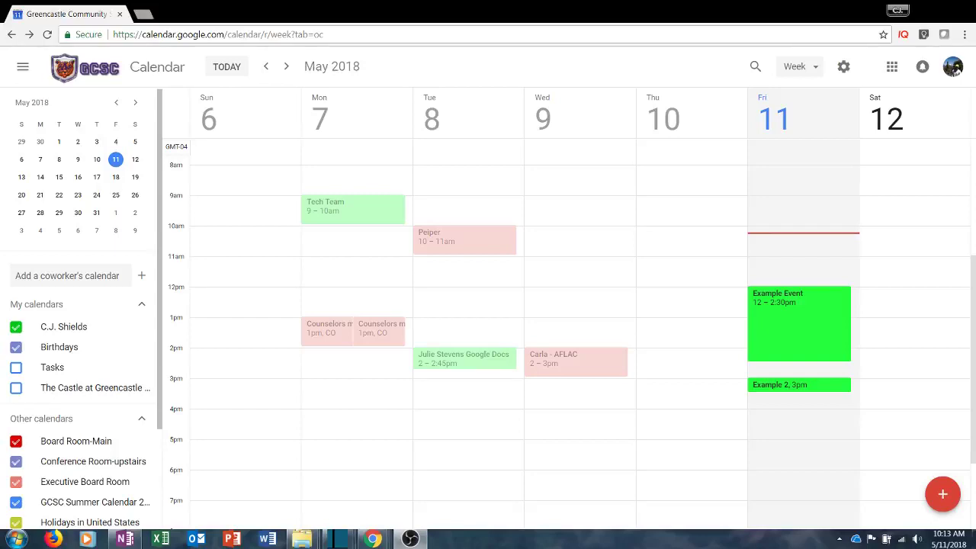
Overlay the coworker's calendar from Other calendars on the week view twice, hiding it again each time
{"action": "left_click", "coordinate": [22, 277]}
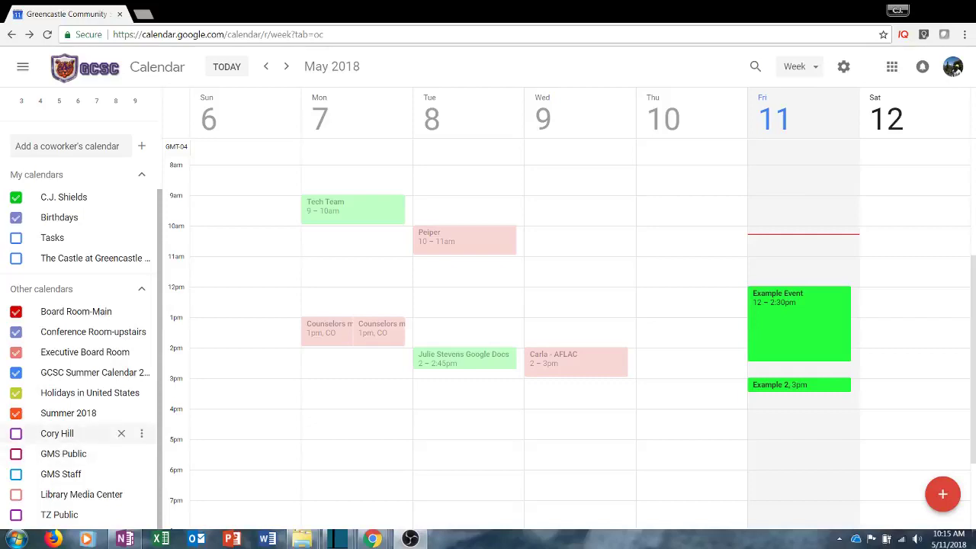
{"action": "left_click", "coordinate": [17, 434]}
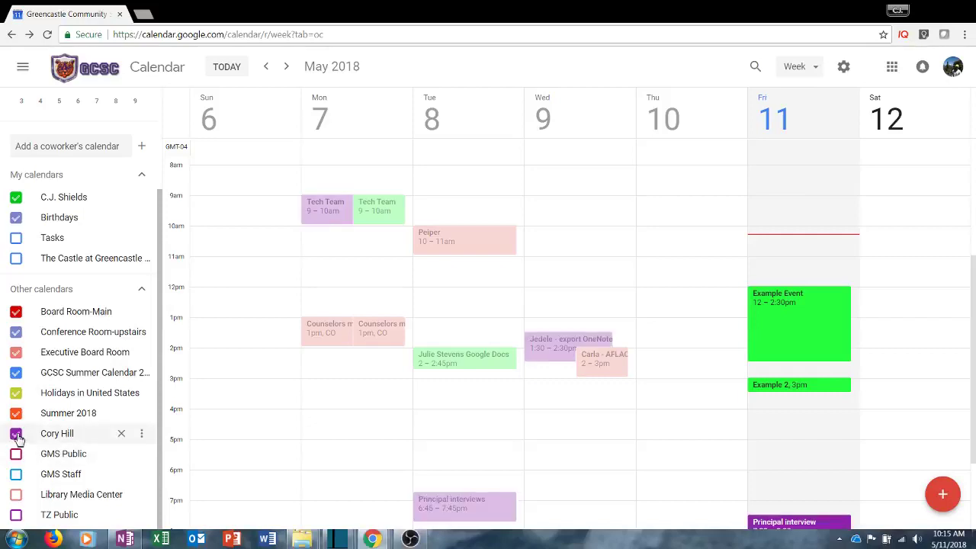
{"action": "left_click", "coordinate": [16, 435]}
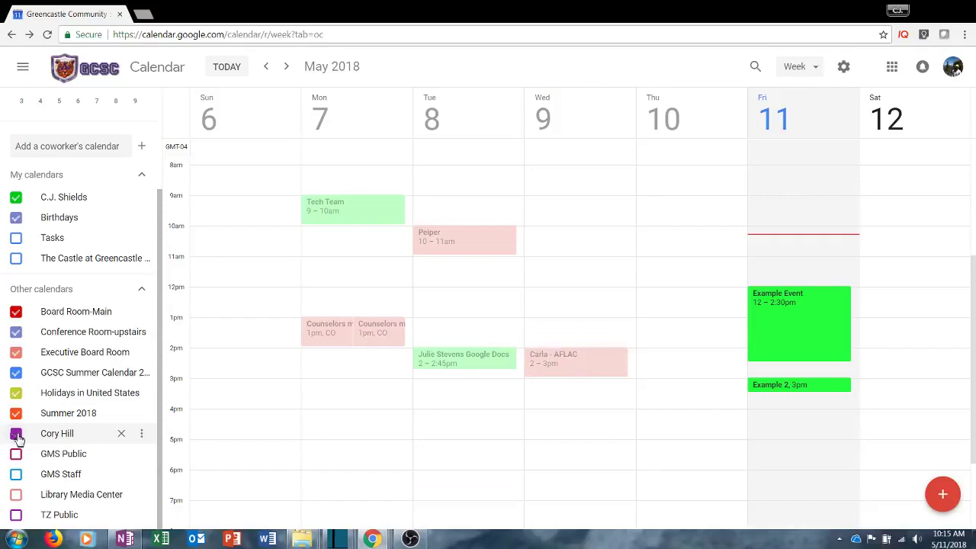
{"action": "left_click", "coordinate": [16, 435]}
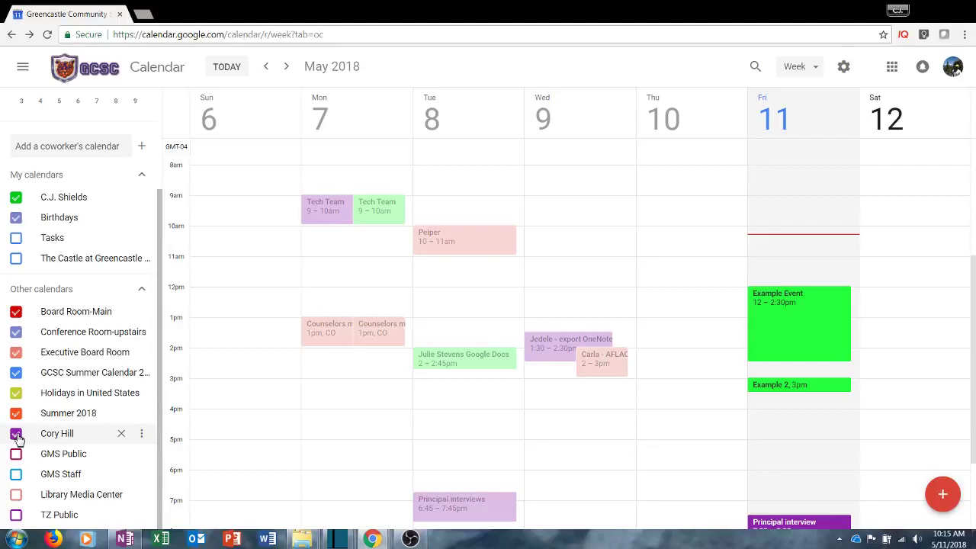
{"action": "left_click", "coordinate": [17, 435]}
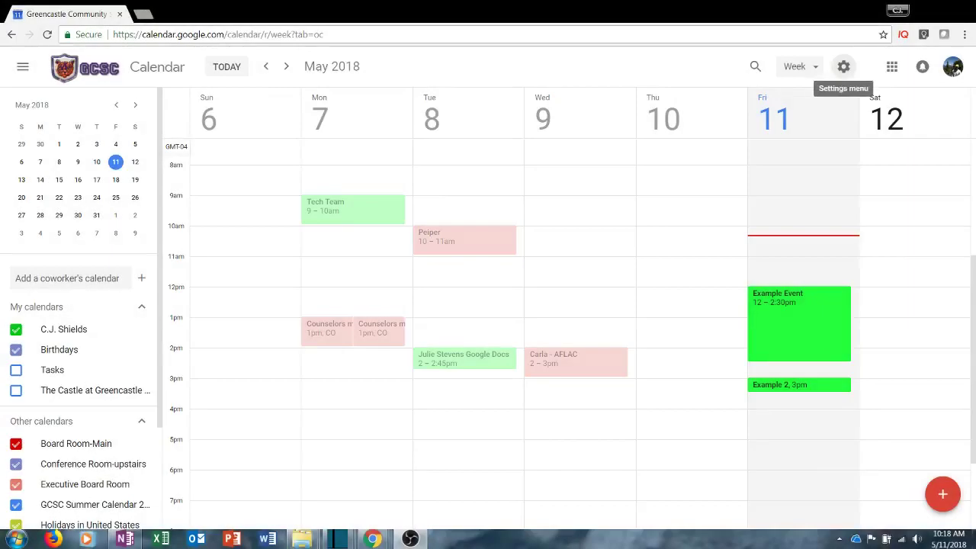
Open the calendar settings, collapsing and re-expanding the General section
{"action": "left_click", "coordinate": [844, 67]}
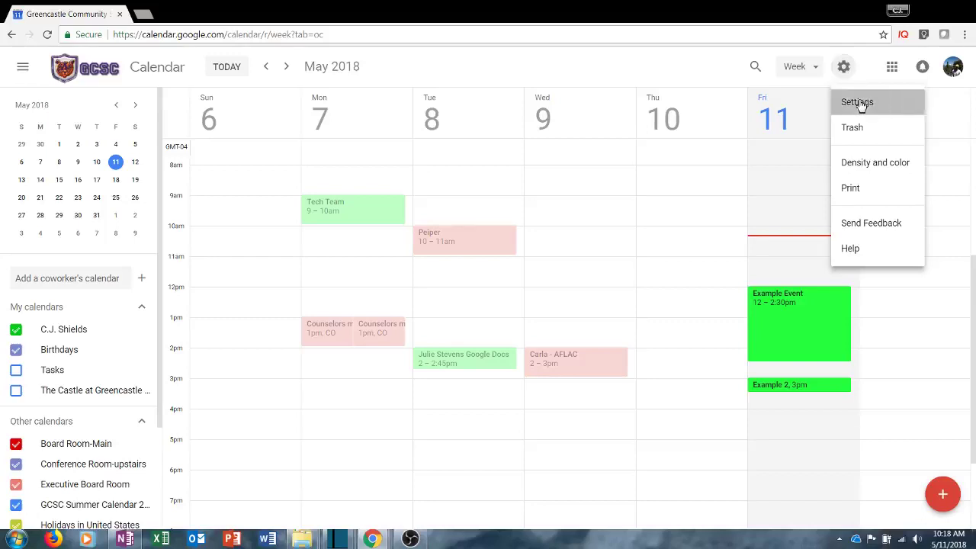
{"action": "left_click", "coordinate": [858, 102]}
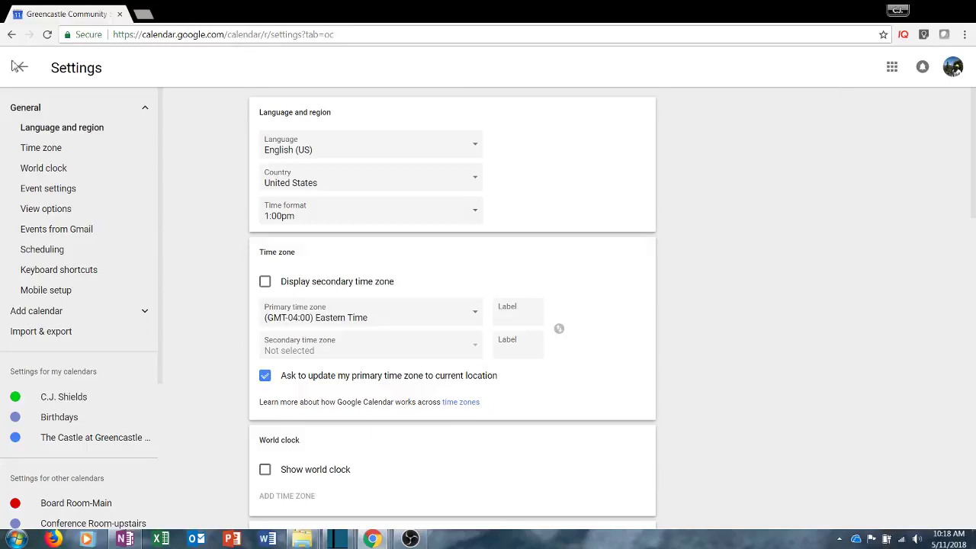
{"action": "left_click", "coordinate": [29, 111]}
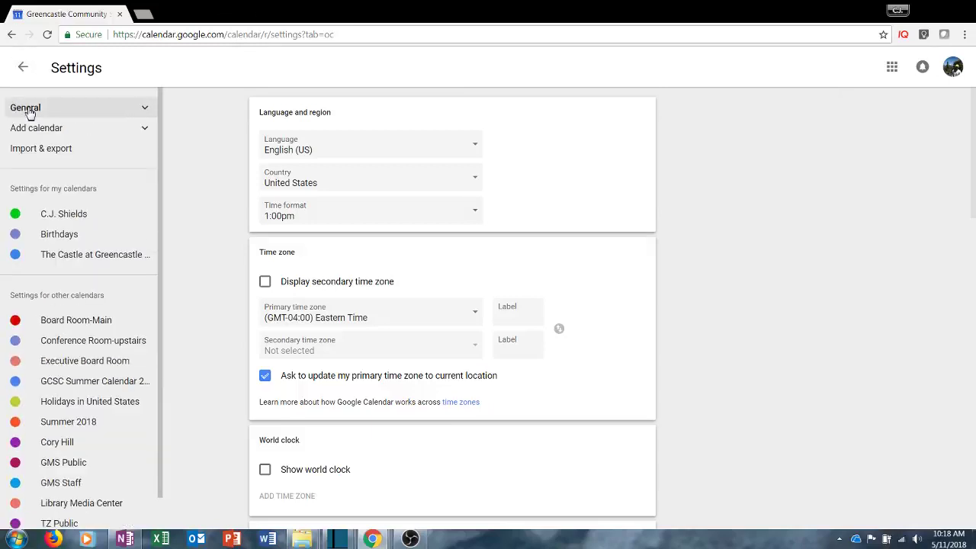
{"action": "left_click", "coordinate": [29, 111]}
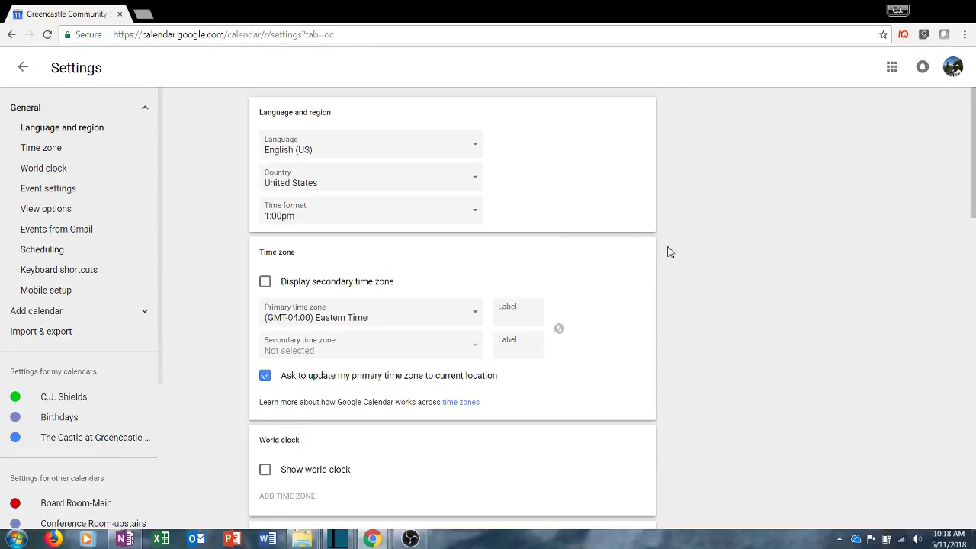
Check the default duration choices in Event settings, and switch Speedy meetings on and back off
{"action": "scroll", "coordinate": [670, 252], "scroll_direction": "down", "scroll_amount": 2}
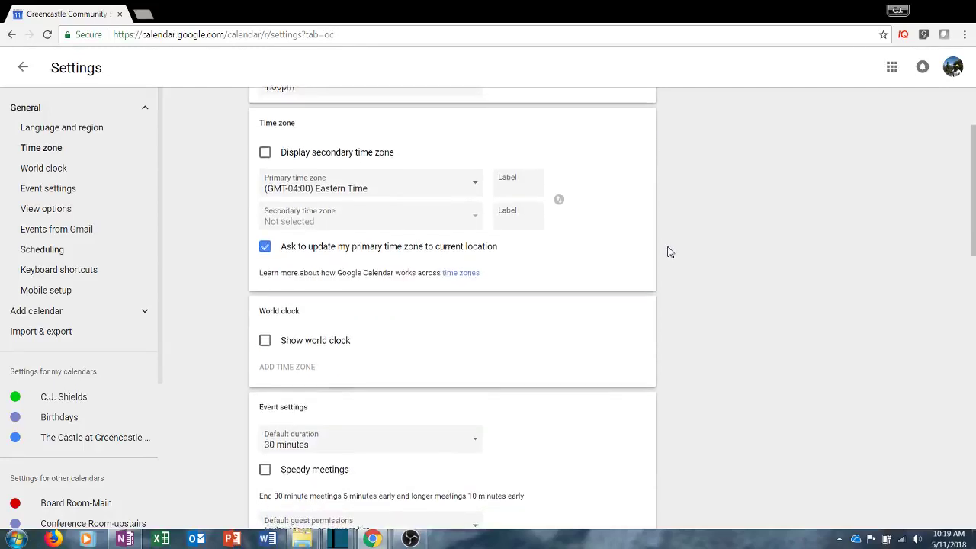
{"action": "scroll", "coordinate": [670, 251], "scroll_direction": "down", "scroll_amount": 1}
{"action": "scroll", "coordinate": [737, 320], "scroll_direction": "down", "scroll_amount": 1}
{"action": "scroll", "coordinate": [737, 320], "scroll_direction": "down", "scroll_amount": 2}
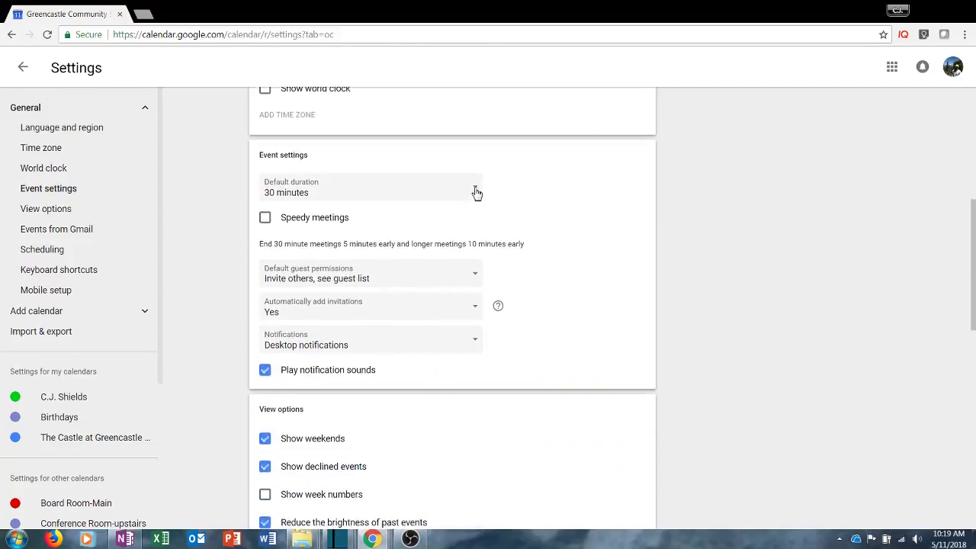
{"action": "left_click", "coordinate": [476, 192]}
{"action": "left_click", "coordinate": [476, 192]}
{"action": "left_click", "coordinate": [265, 219]}
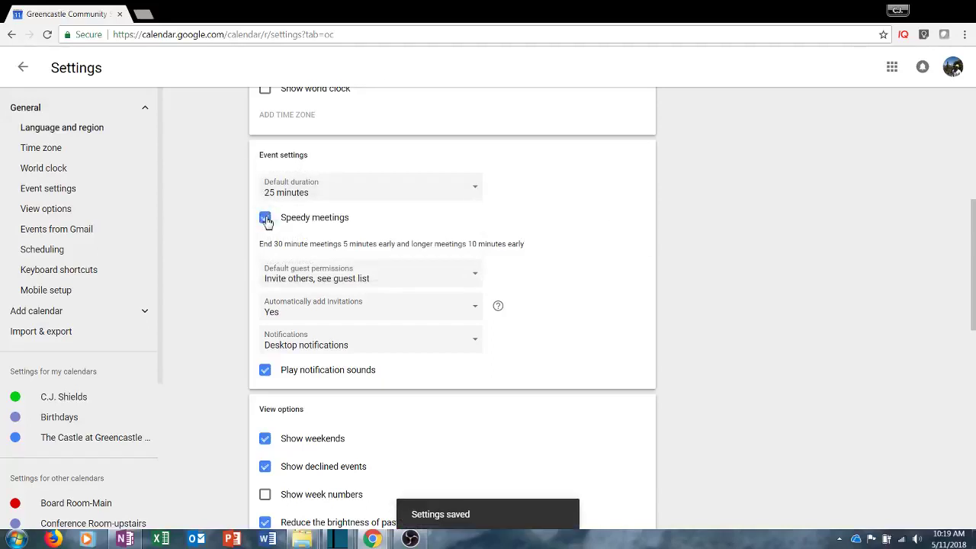
{"action": "left_click", "coordinate": [265, 219]}
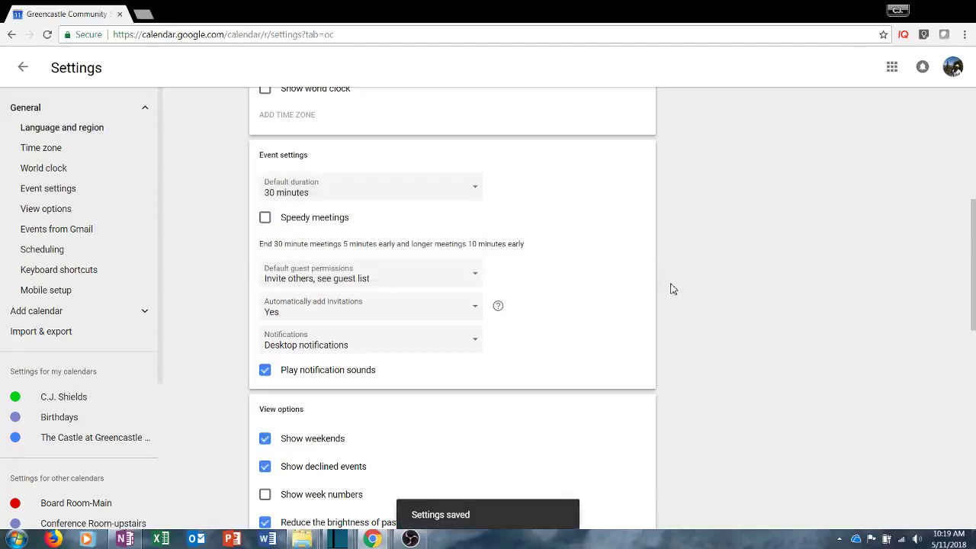
Check which default guest permissions can be granted for events and close the choices
{"action": "scroll", "coordinate": [675, 294], "scroll_direction": "down", "scroll_amount": 1}
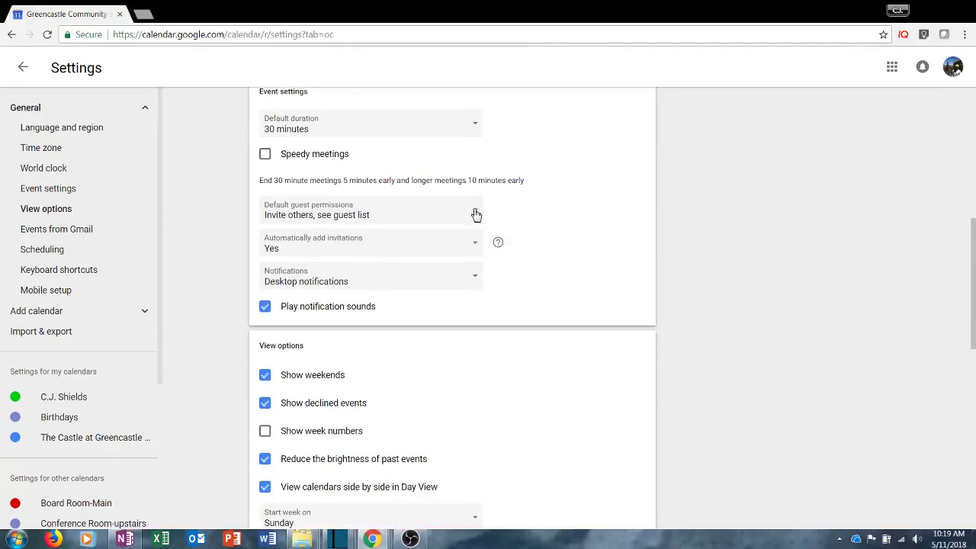
{"action": "left_click", "coordinate": [476, 215]}
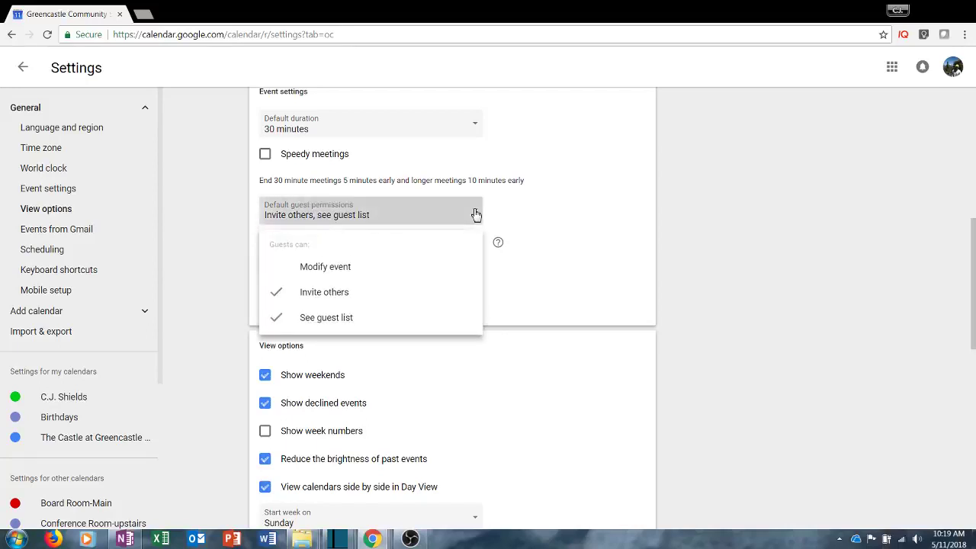
{"action": "left_click", "coordinate": [476, 215]}
Review the View options, checking the choices for the custom view length and the week's start day
{"action": "scroll", "coordinate": [725, 293], "scroll_direction": "down", "scroll_amount": 1}
{"action": "scroll", "coordinate": [727, 298], "scroll_direction": "down", "scroll_amount": 1}
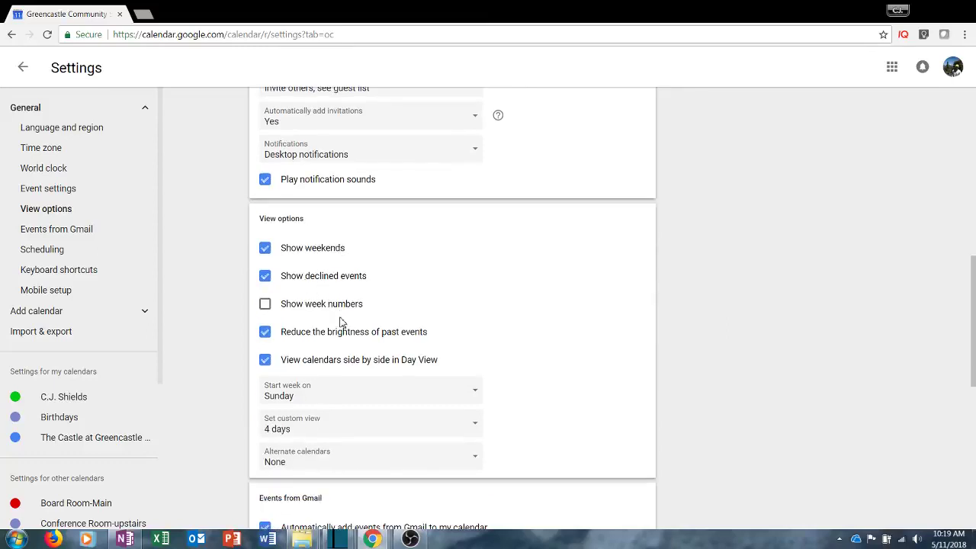
{"action": "scroll", "coordinate": [340, 320], "scroll_direction": "down", "scroll_amount": 1}
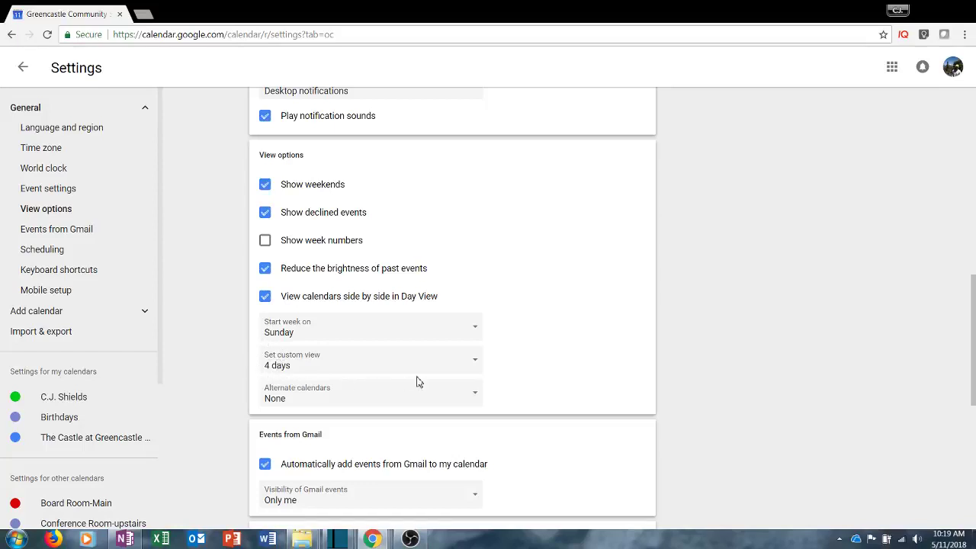
{"action": "left_click", "coordinate": [479, 365]}
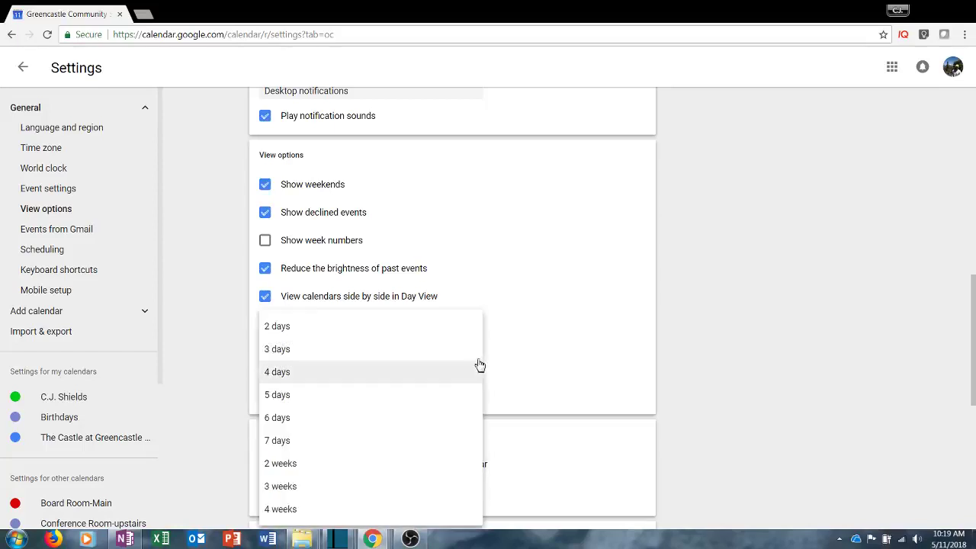
{"action": "left_click", "coordinate": [711, 358]}
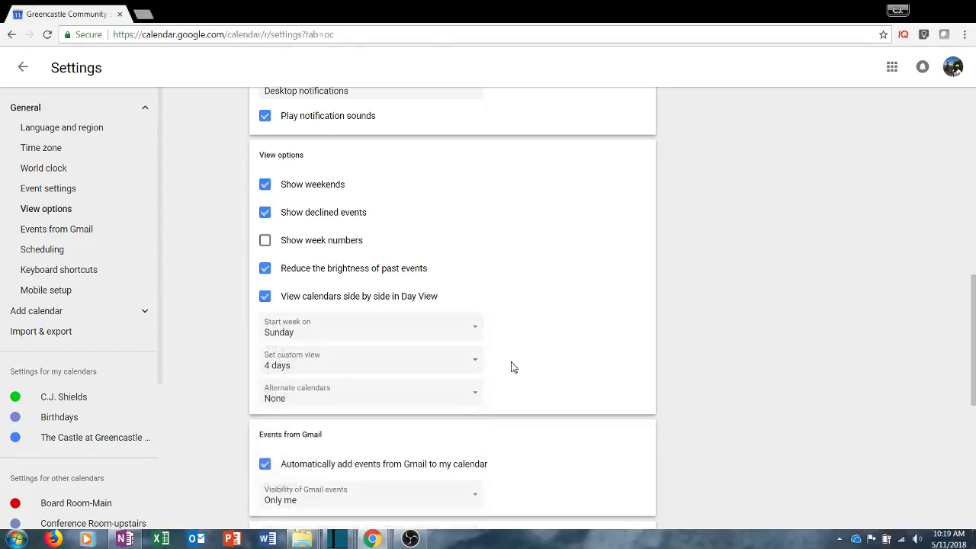
{"action": "left_click", "coordinate": [472, 330]}
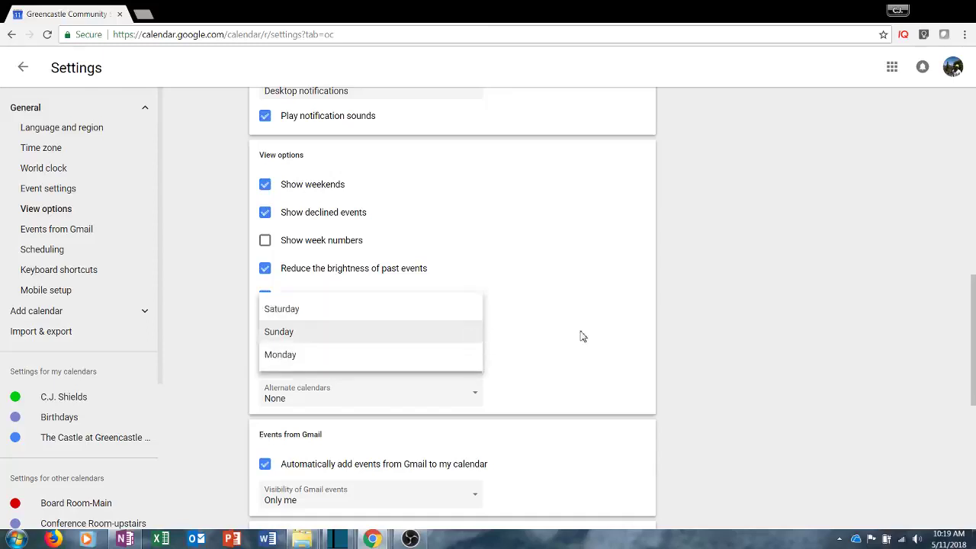
{"action": "left_click", "coordinate": [715, 333]}
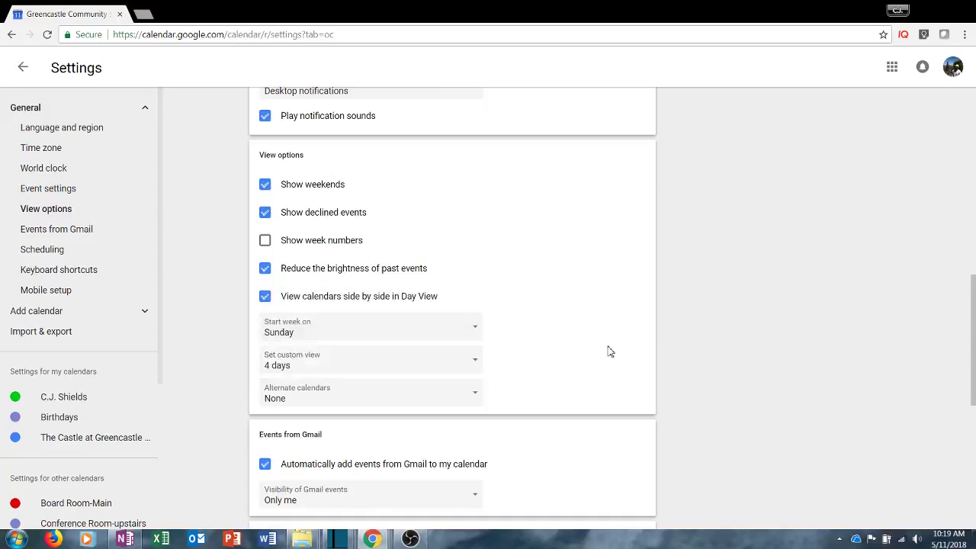
Review the Events from Gmail, Scheduling, Keyboard shortcuts and Mobile setup sections, and go back to Event settings
{"action": "scroll", "coordinate": [526, 353], "scroll_direction": "down", "scroll_amount": 1}
{"action": "scroll", "coordinate": [526, 352], "scroll_direction": "down", "scroll_amount": 3}
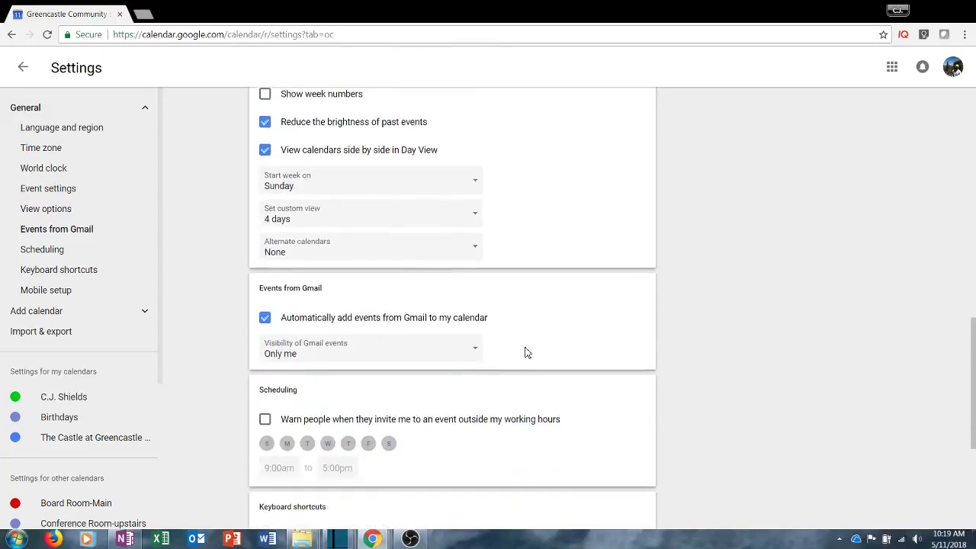
{"action": "scroll", "coordinate": [525, 352], "scroll_direction": "down", "scroll_amount": 1}
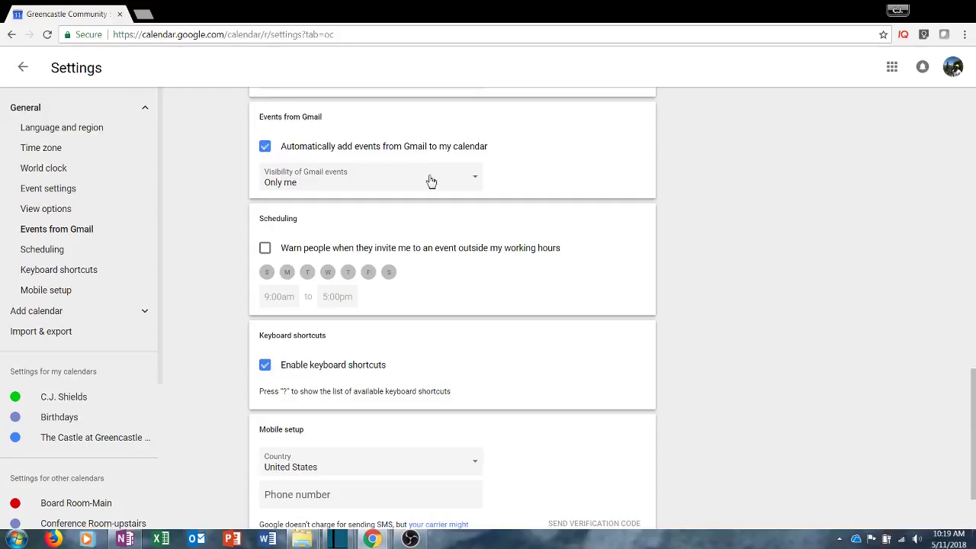
{"action": "scroll", "coordinate": [438, 235], "scroll_direction": "down", "scroll_amount": 1}
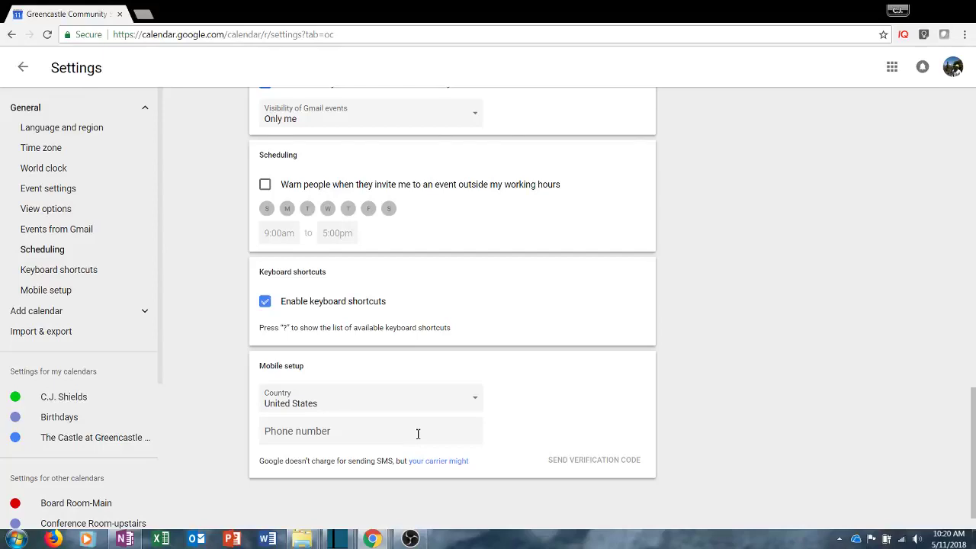
{"action": "scroll", "coordinate": [592, 450], "scroll_direction": "up", "scroll_amount": 2}
{"action": "scroll", "coordinate": [592, 450], "scroll_direction": "up", "scroll_amount": 10}
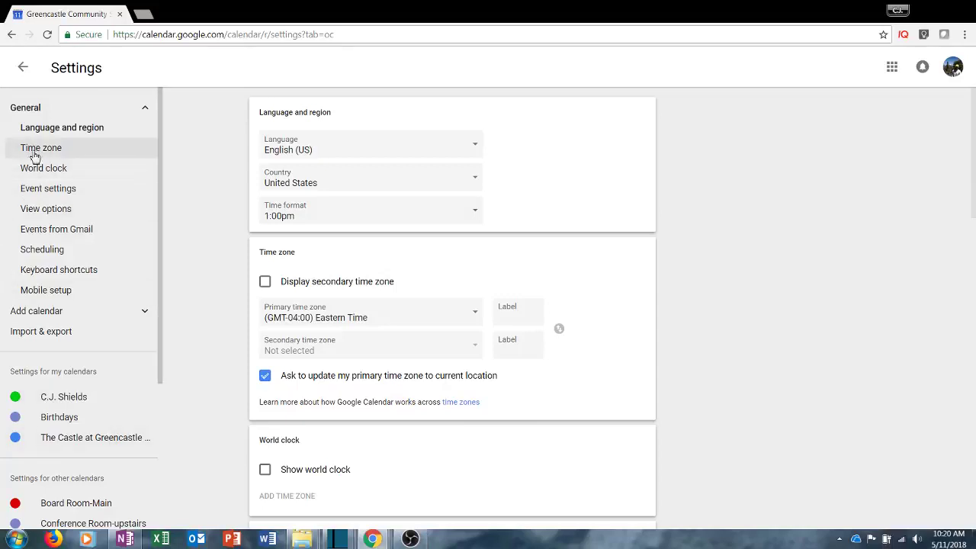
{"action": "left_click", "coordinate": [36, 196]}
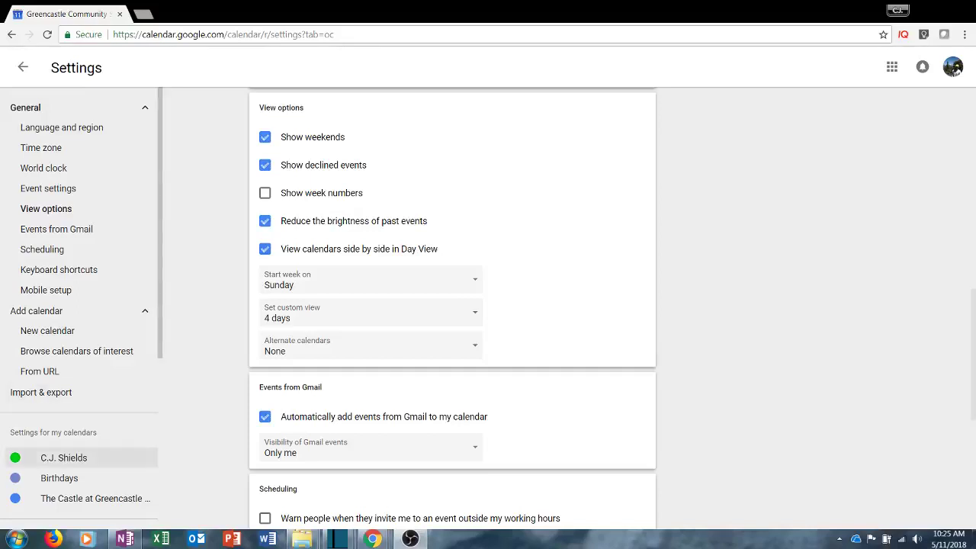
Open the settings of the owner's personal calendar and switch its availability for Greencastle Community School Corporation off and back on
{"action": "left_click", "coordinate": [63, 458]}
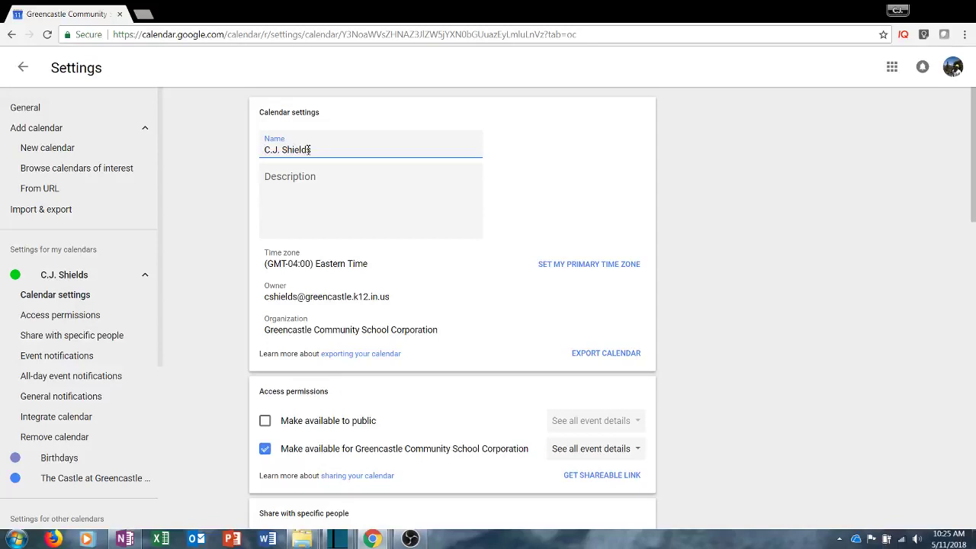
{"action": "scroll", "coordinate": [442, 366], "scroll_direction": "down", "scroll_amount": 2}
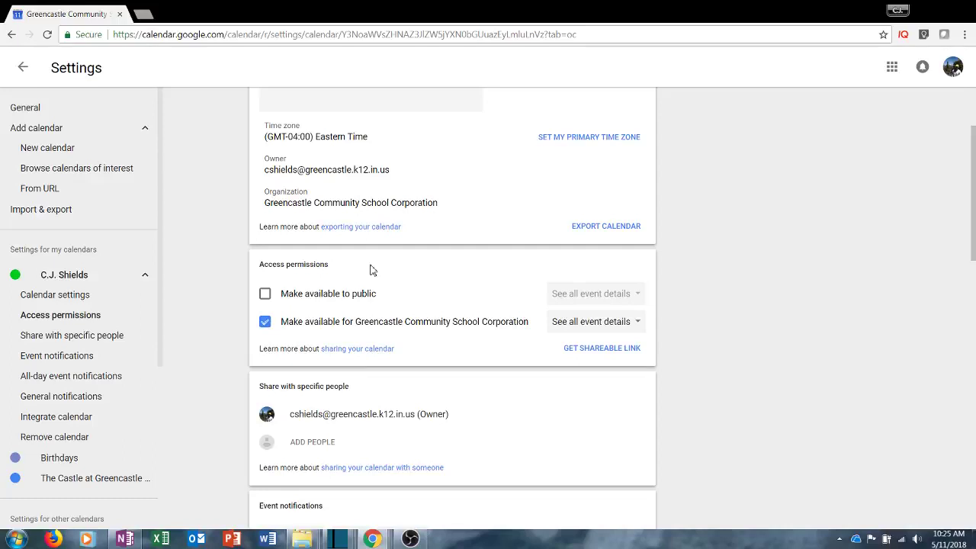
{"action": "left_click", "coordinate": [265, 323]}
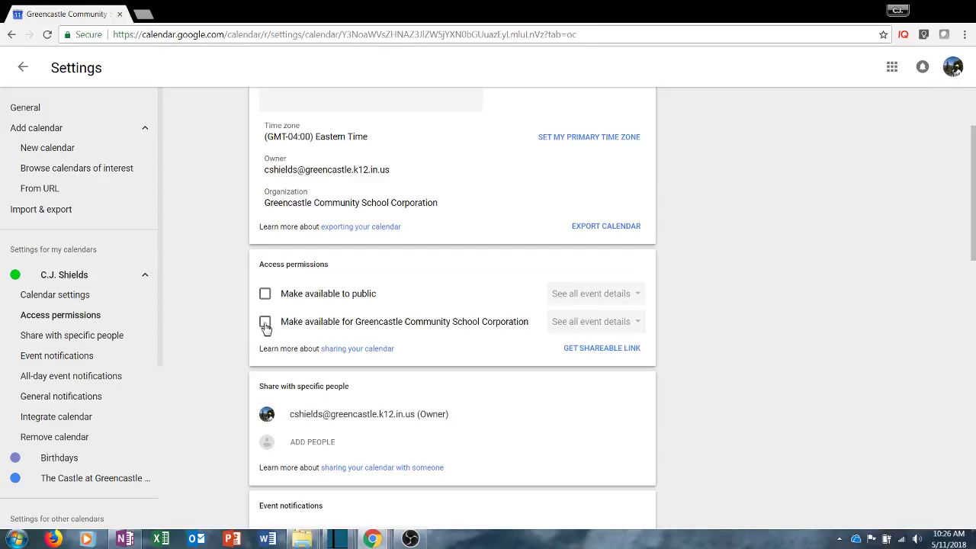
{"action": "left_click", "coordinate": [265, 323]}
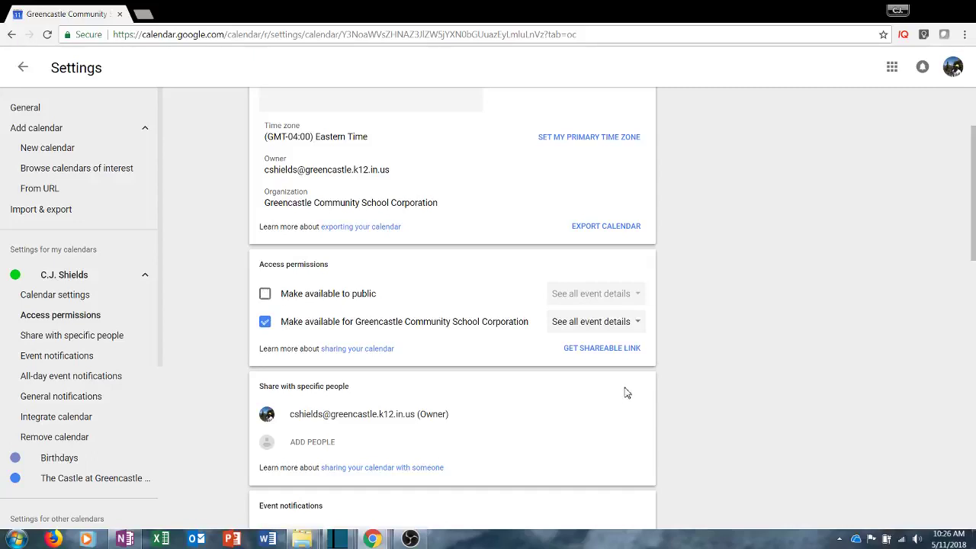
Review the sharing options for specific people and check the notification type choices under Event notifications
{"action": "scroll", "coordinate": [576, 384], "scroll_direction": "down", "scroll_amount": 2}
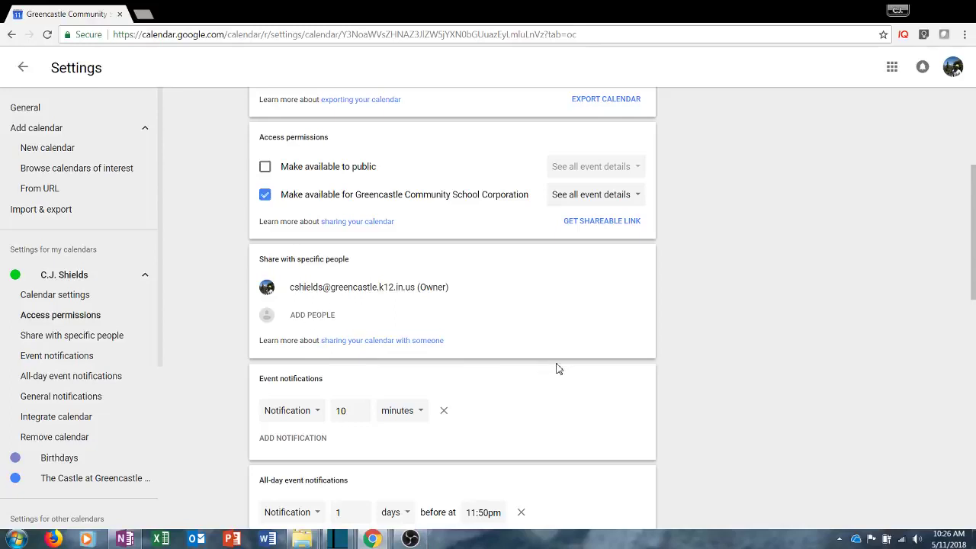
{"action": "scroll", "coordinate": [556, 369], "scroll_direction": "down", "scroll_amount": 1}
{"action": "scroll", "coordinate": [557, 370], "scroll_direction": "down", "scroll_amount": 2}
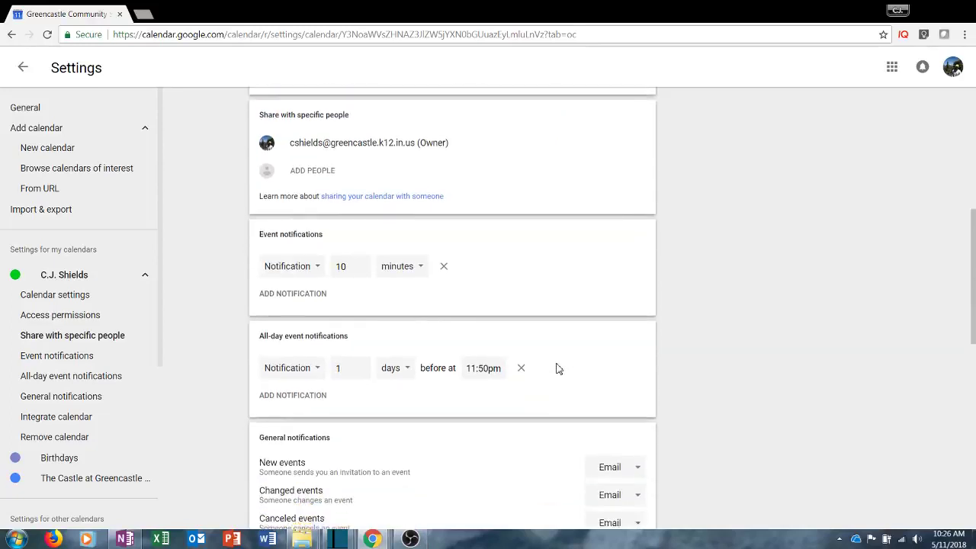
{"action": "left_click", "coordinate": [317, 223]}
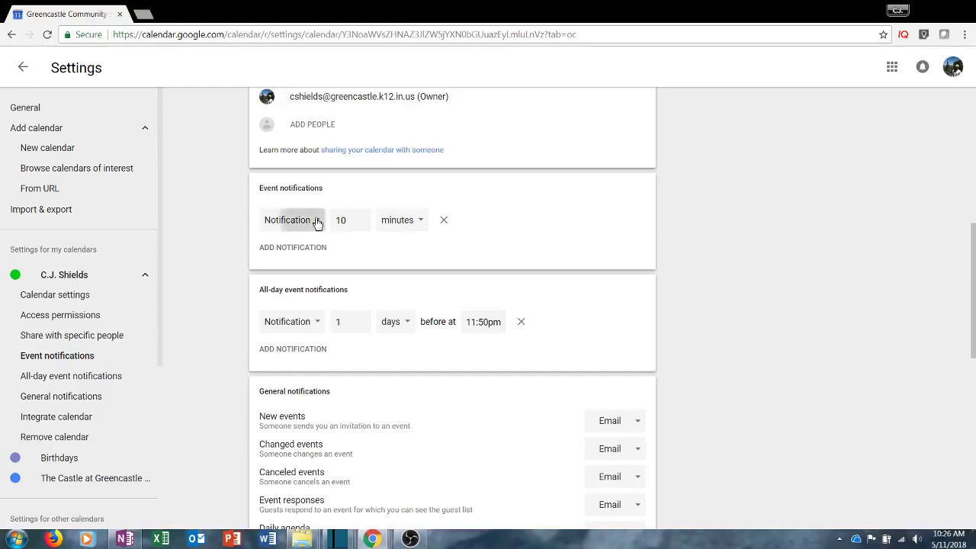
{"action": "left_click", "coordinate": [316, 221]}
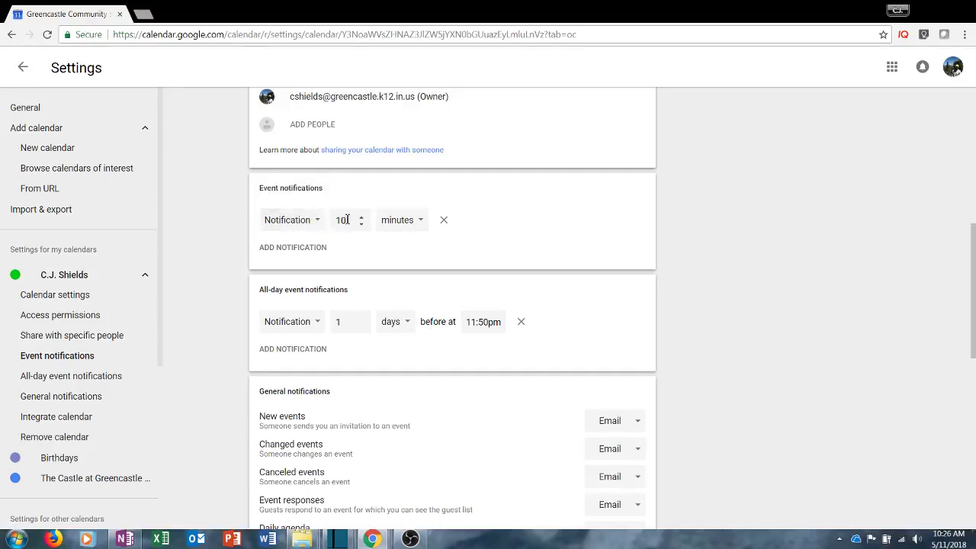
Check the notification type choices under All-day event notifications, keeping the current one
{"action": "scroll", "coordinate": [404, 229], "scroll_direction": "down", "scroll_amount": 1}
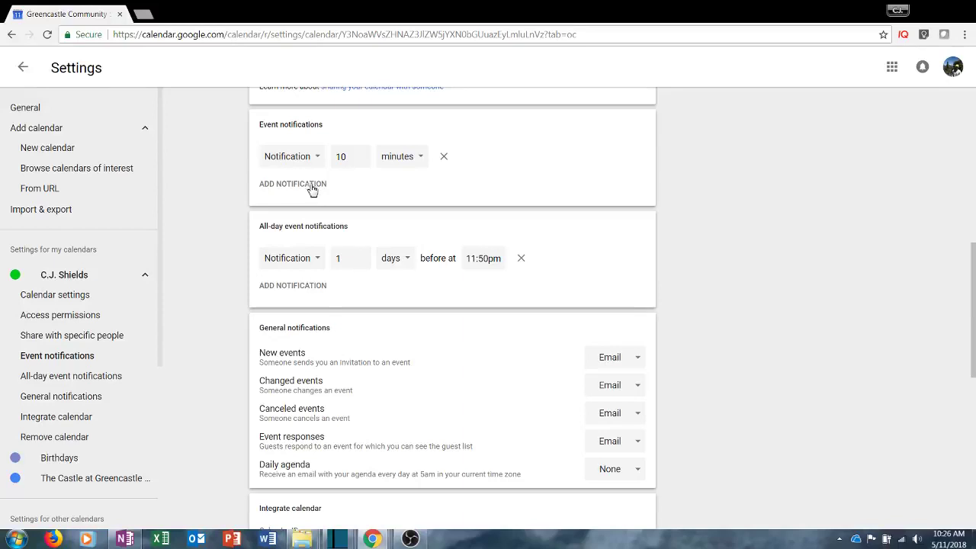
{"action": "scroll", "coordinate": [344, 222], "scroll_direction": "down", "scroll_amount": 1}
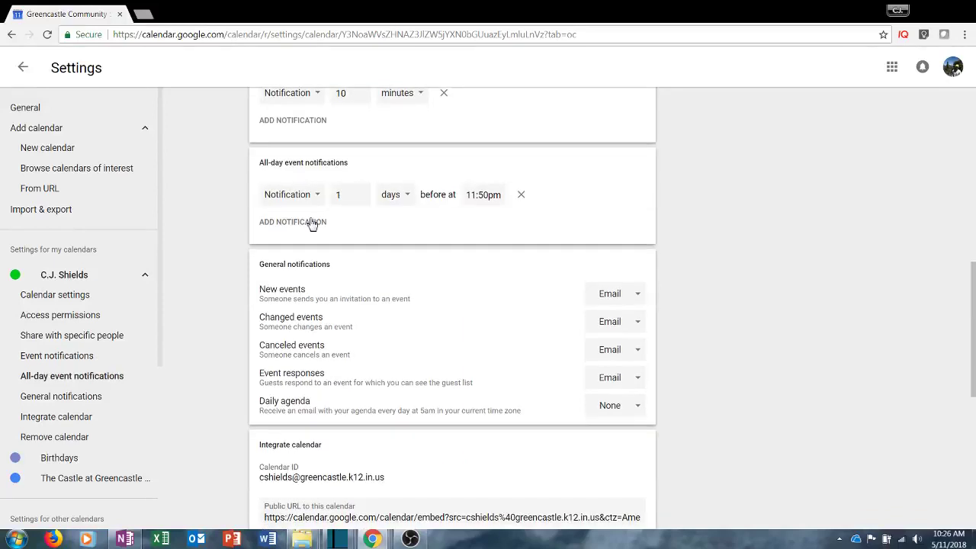
{"action": "left_click", "coordinate": [312, 201]}
{"action": "left_click", "coordinate": [314, 198]}
{"action": "scroll", "coordinate": [457, 242], "scroll_direction": "down", "scroll_amount": 1}
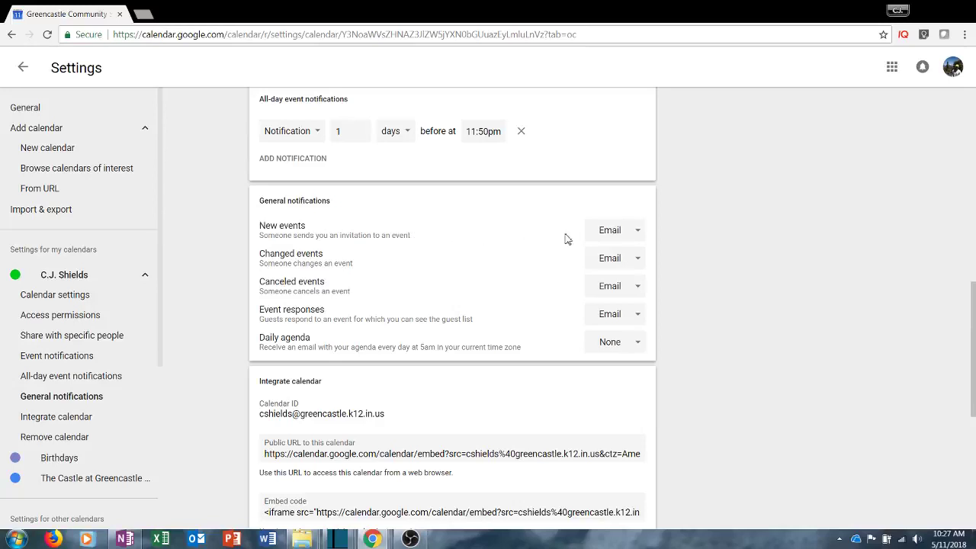
Check the General notifications choices for new events and changed events without altering them
{"action": "left_click", "coordinate": [633, 239]}
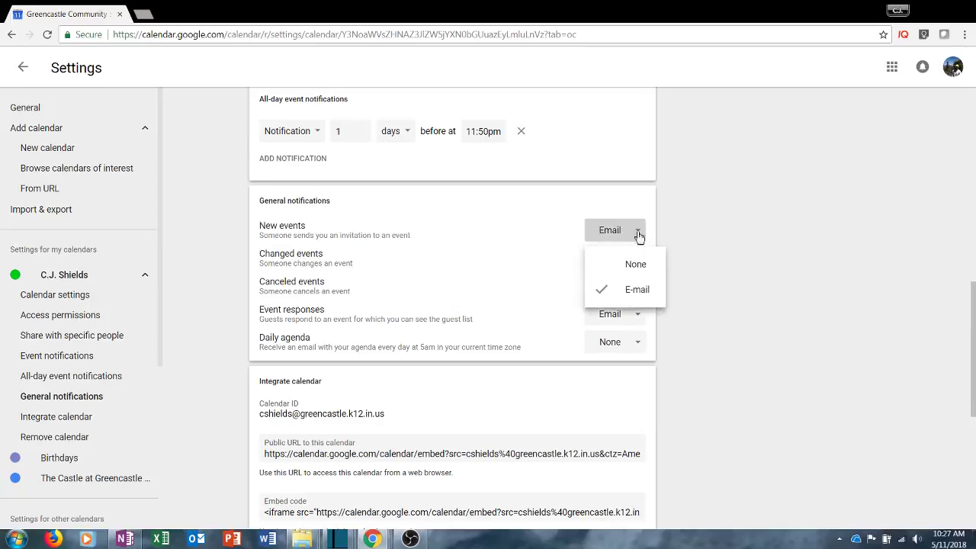
{"action": "left_click", "coordinate": [699, 228]}
{"action": "left_click", "coordinate": [635, 260]}
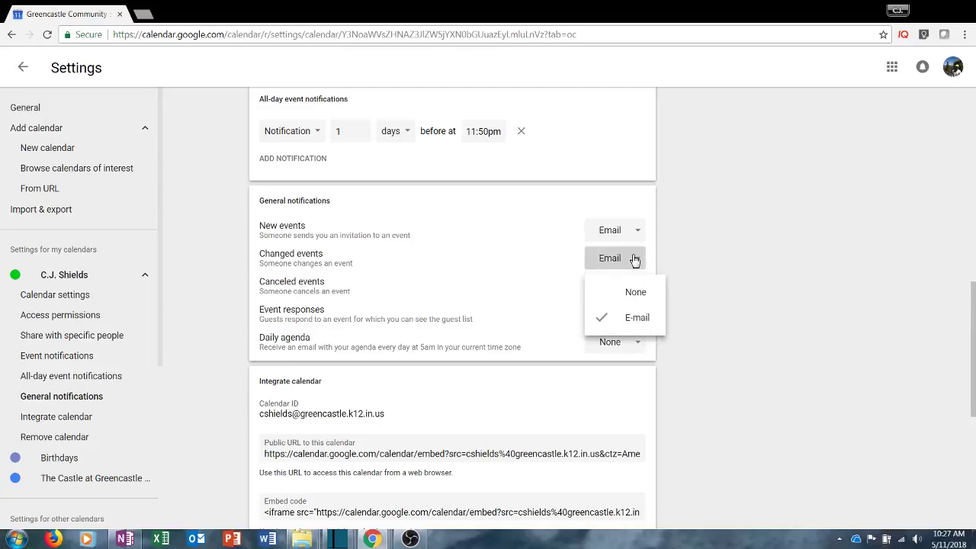
{"action": "left_click", "coordinate": [720, 267]}
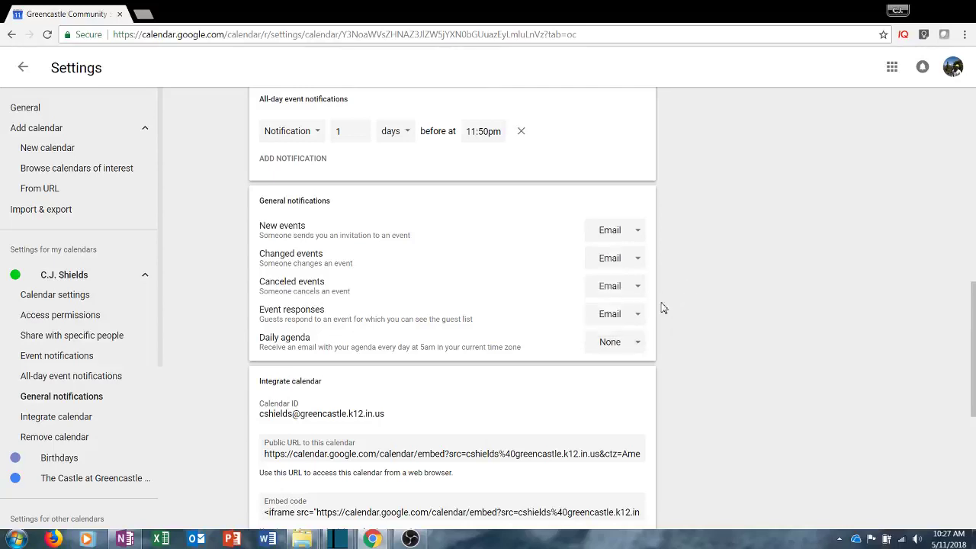
Review the calendar's Integrate calendar and Remove calendar sections, and return to the week view
{"action": "scroll", "coordinate": [662, 313], "scroll_direction": "down", "scroll_amount": 1}
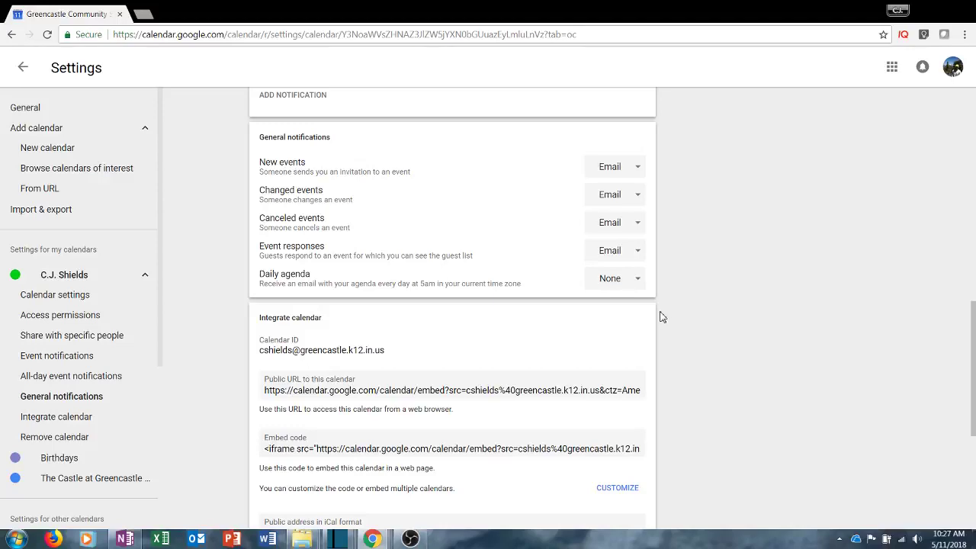
{"action": "scroll", "coordinate": [662, 319], "scroll_direction": "down", "scroll_amount": 2}
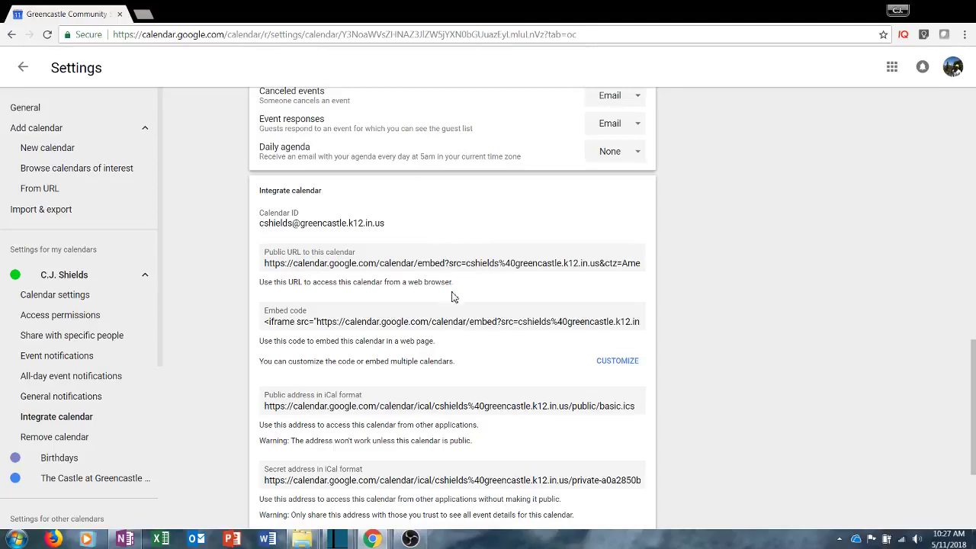
{"action": "scroll", "coordinate": [452, 297], "scroll_direction": "down", "scroll_amount": 3}
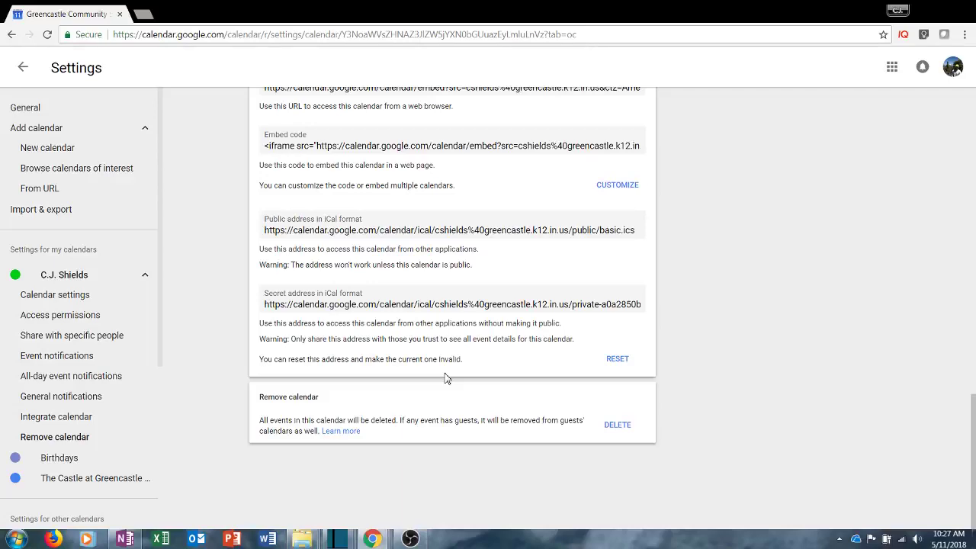
{"action": "scroll", "coordinate": [446, 379], "scroll_direction": "up", "scroll_amount": 2}
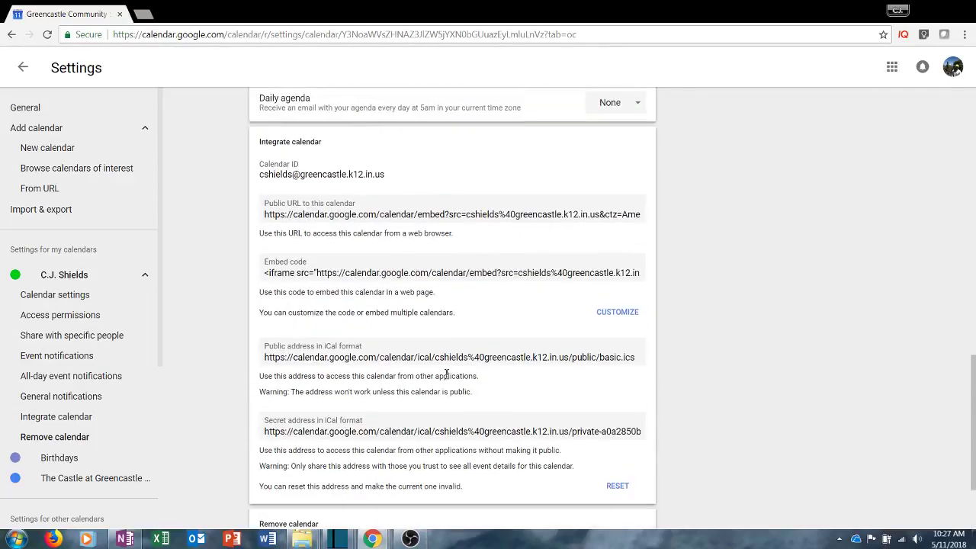
{"action": "scroll", "coordinate": [446, 373], "scroll_direction": "up", "scroll_amount": 2}
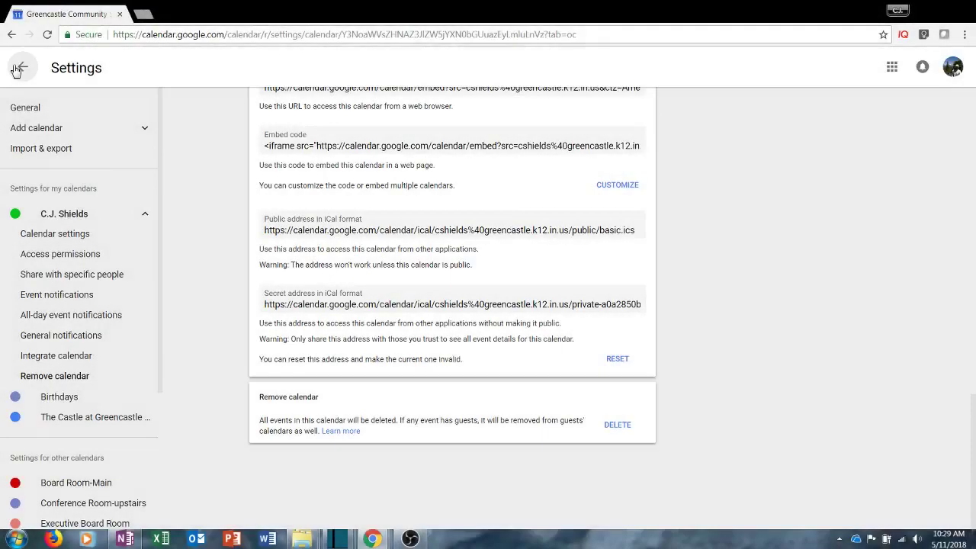
{"action": "left_click", "coordinate": [20, 68]}
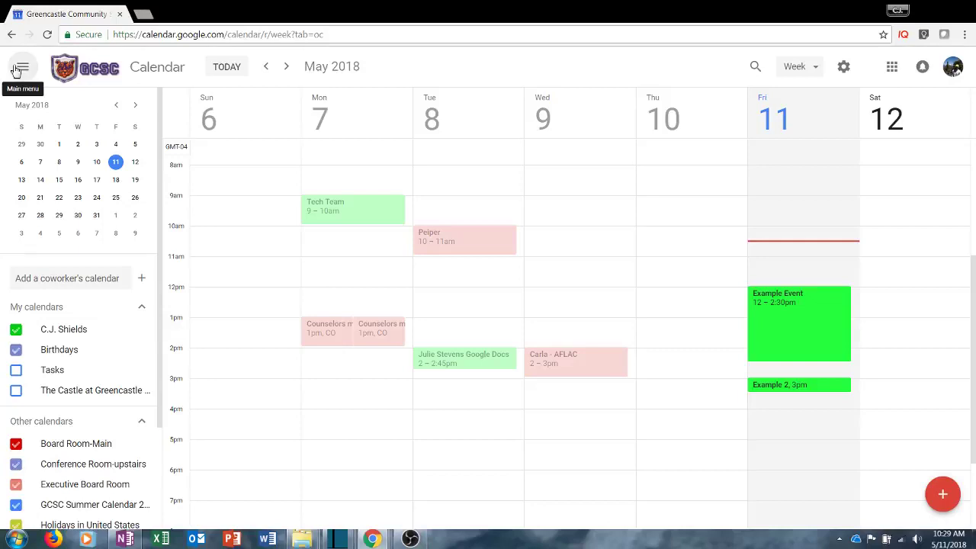
Inspect the deleted events in the trash, selecting all and clearing the selection, and return to the calendar
{"action": "left_click", "coordinate": [844, 67]}
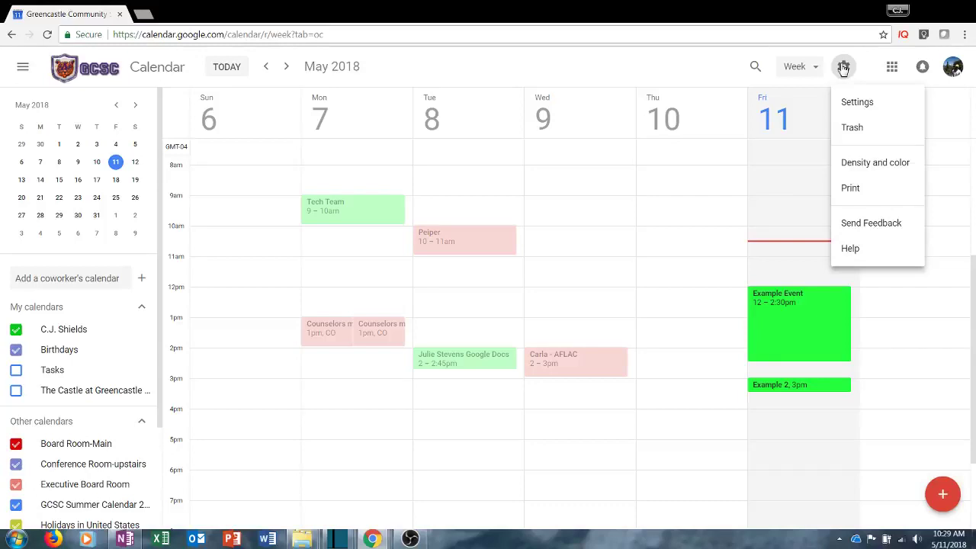
{"action": "left_click", "coordinate": [853, 129]}
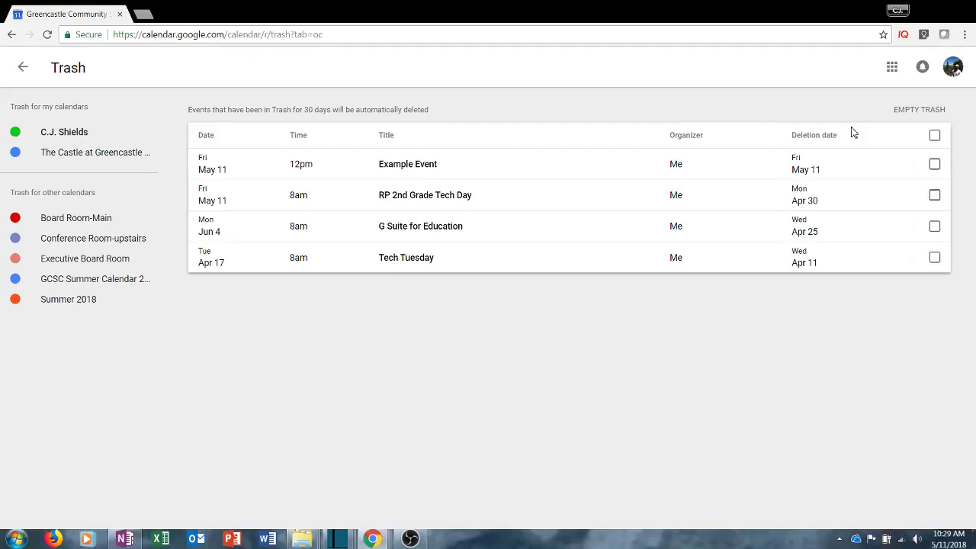
{"action": "left_click", "coordinate": [935, 135]}
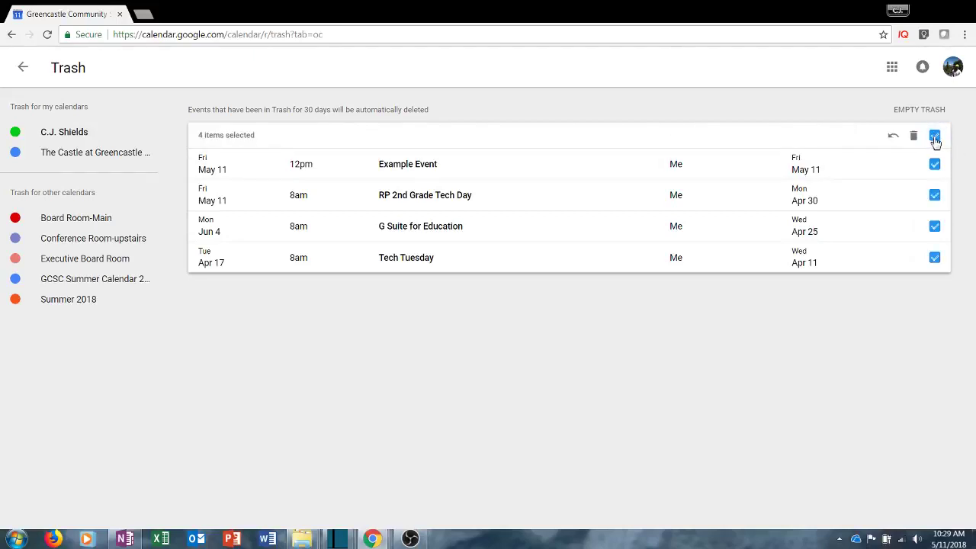
{"action": "left_click", "coordinate": [935, 136]}
{"action": "mouse_move", "coordinate": [911, 164]}
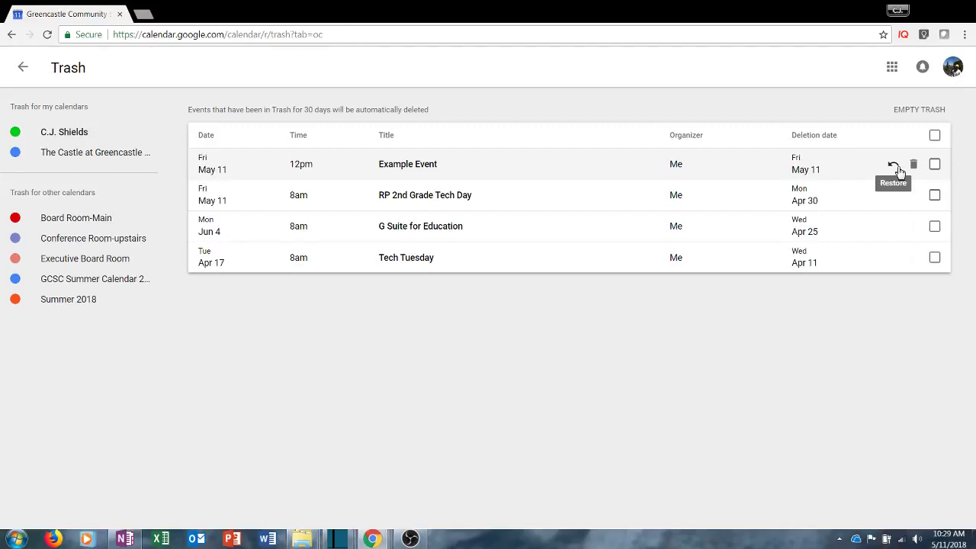
{"action": "left_click", "coordinate": [23, 67]}
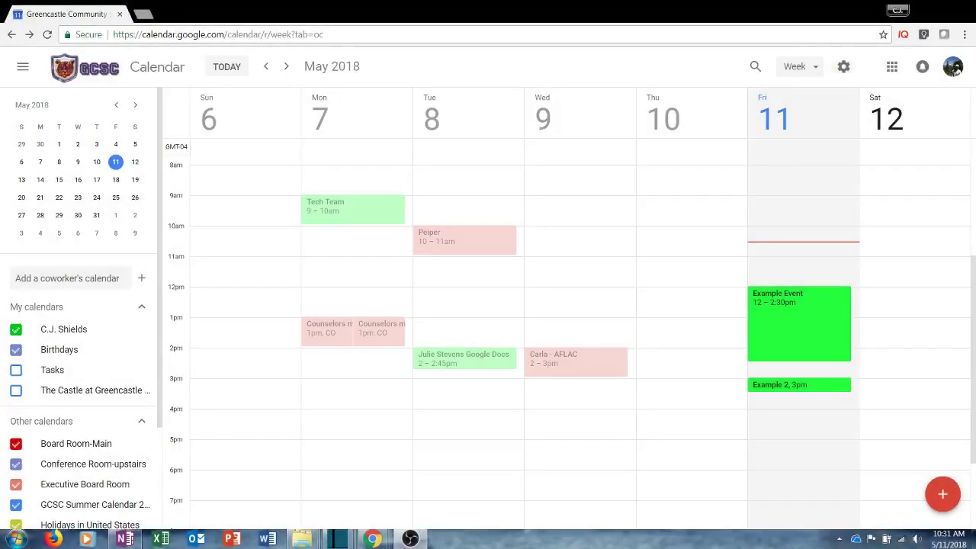
Open the Density and color options and check the choices for color set and information density
{"action": "left_click", "coordinate": [843, 66]}
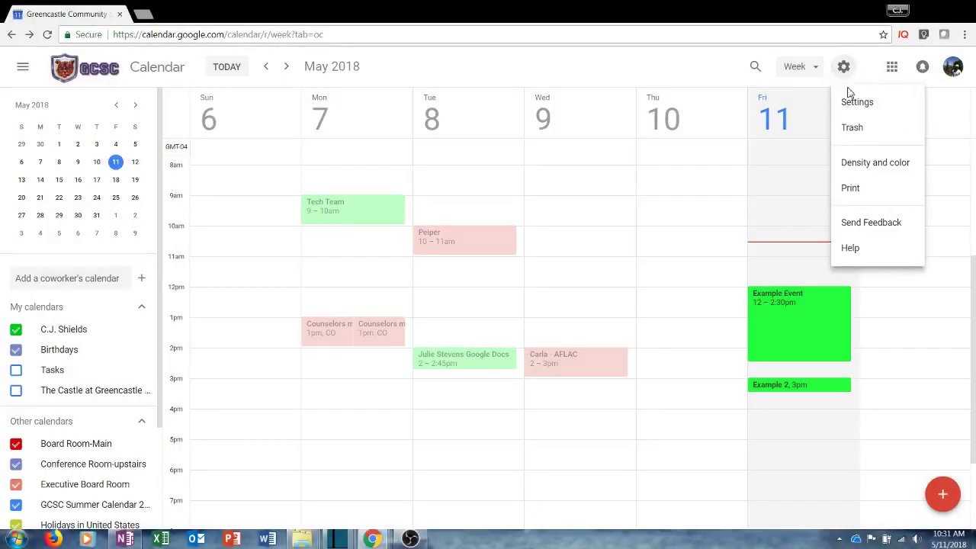
{"action": "left_click", "coordinate": [866, 174]}
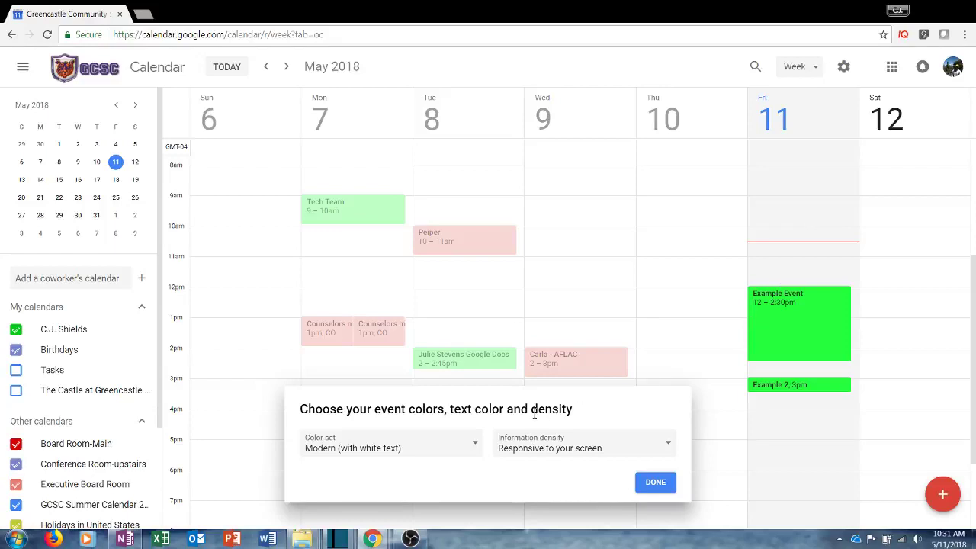
{"action": "left_click", "coordinate": [475, 447]}
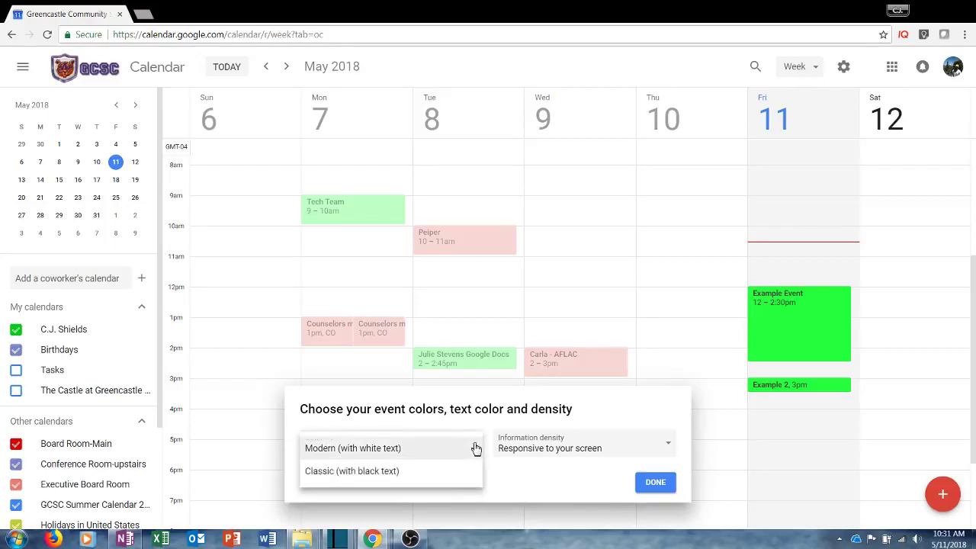
{"action": "left_click", "coordinate": [626, 450]}
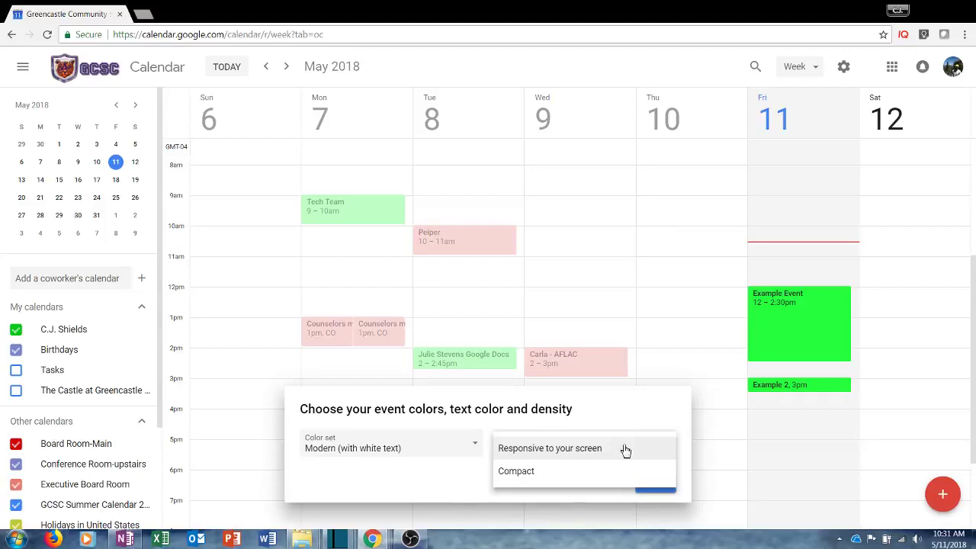
{"action": "left_click", "coordinate": [616, 419]}
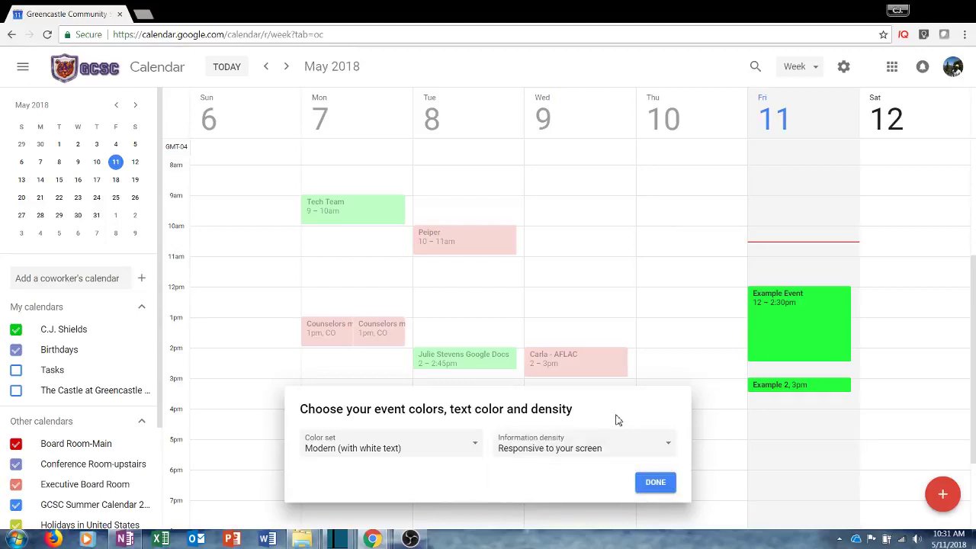
Close the Density and color options and visit the calendar's Print and Help entries
{"action": "left_click", "coordinate": [656, 483]}
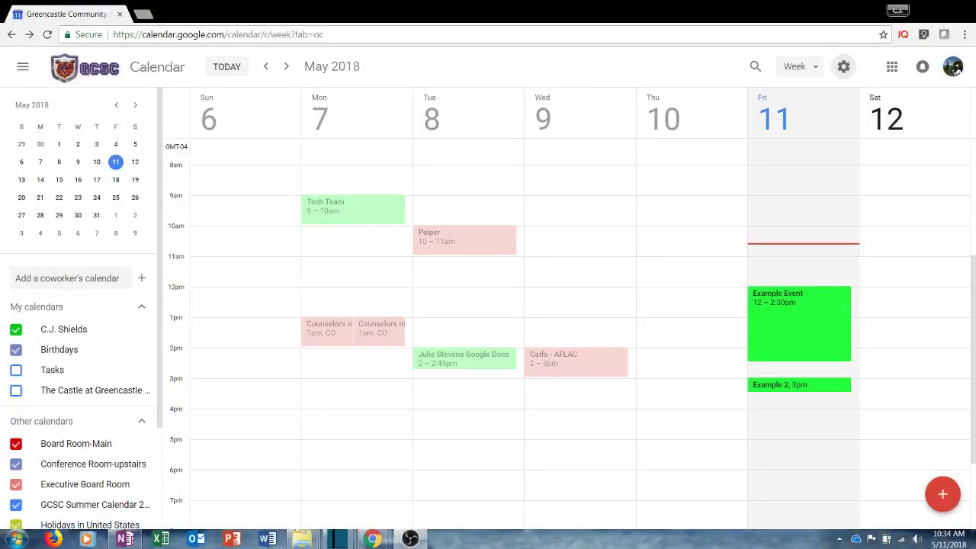
{"action": "left_click", "coordinate": [844, 67]}
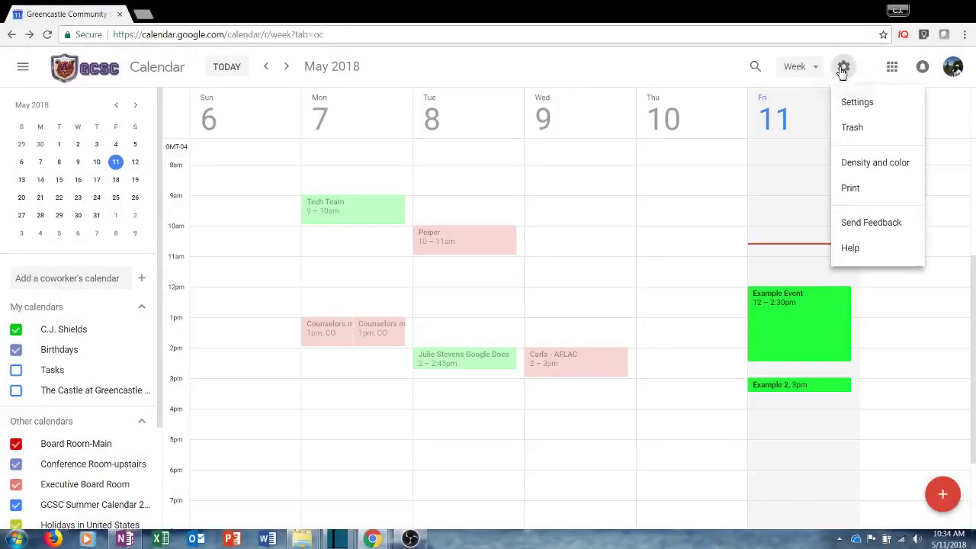
{"action": "left_click", "coordinate": [850, 189]}
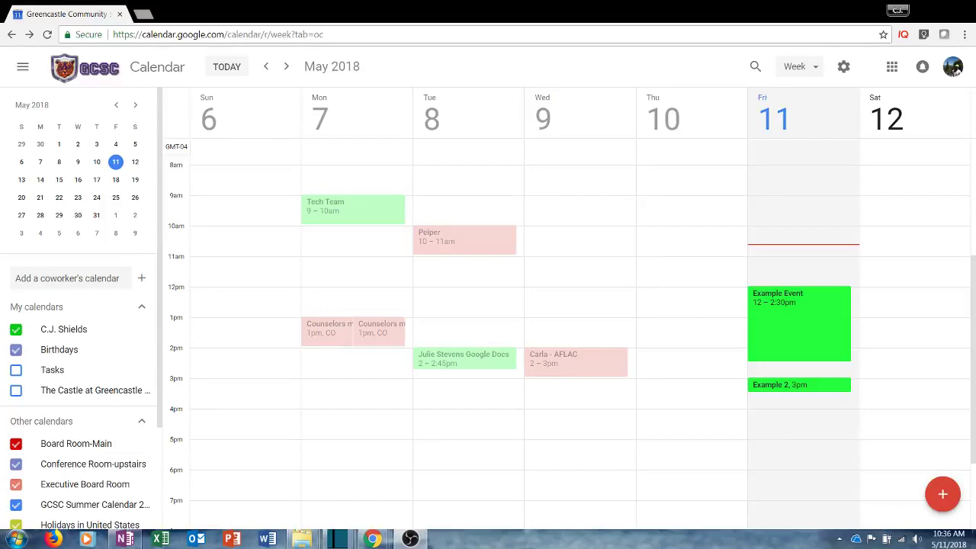
{"action": "left_click", "coordinate": [843, 66]}
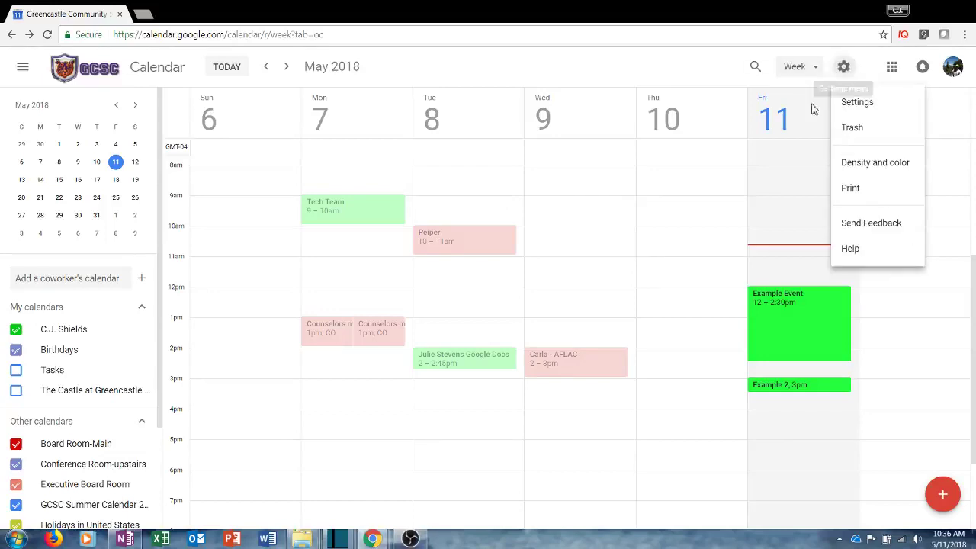
{"action": "left_click", "coordinate": [851, 249]}
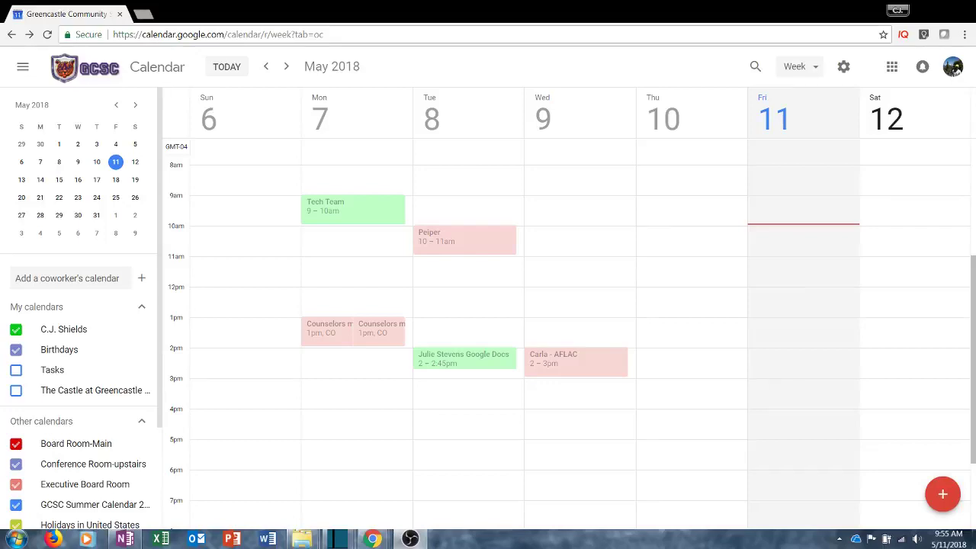
Create and save an event titled "Example Event" on Friday, May 11, 2018, from 12:00pm to 2:30pm on the personal calendar
{"action": "left_click_drag", "start_coordinate": [786, 297], "coordinate": [790, 369]}
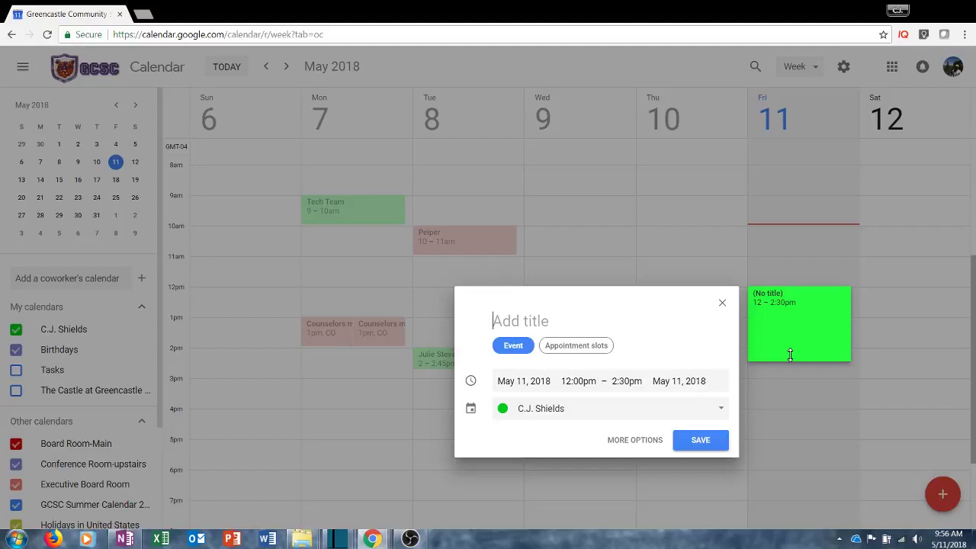
{"action": "type", "text": "Example "}
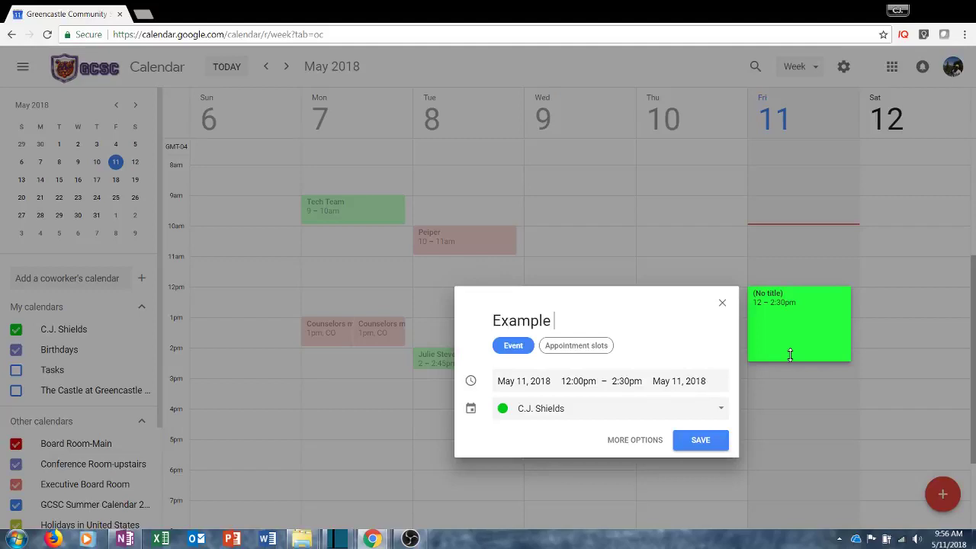
{"action": "type", "text": "Event"}
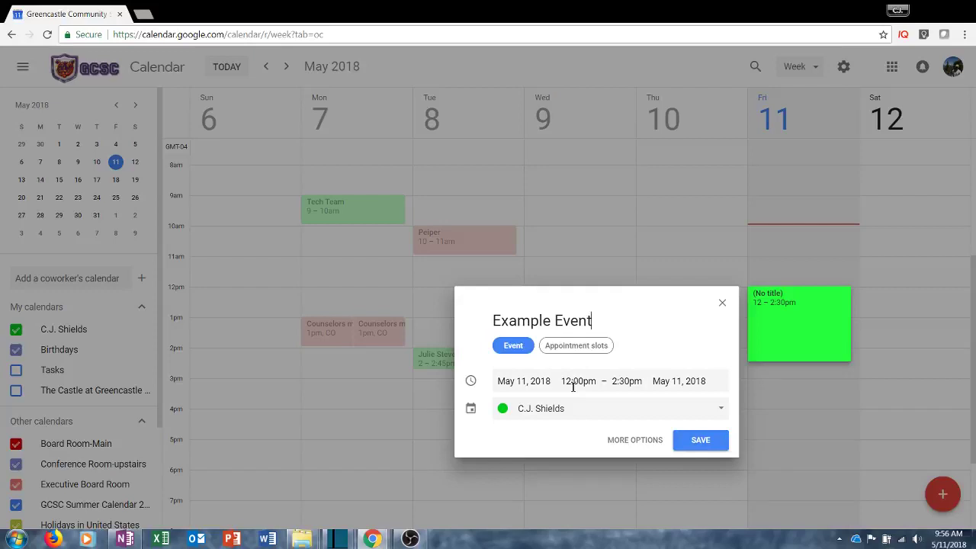
{"action": "left_click", "coordinate": [723, 413]}
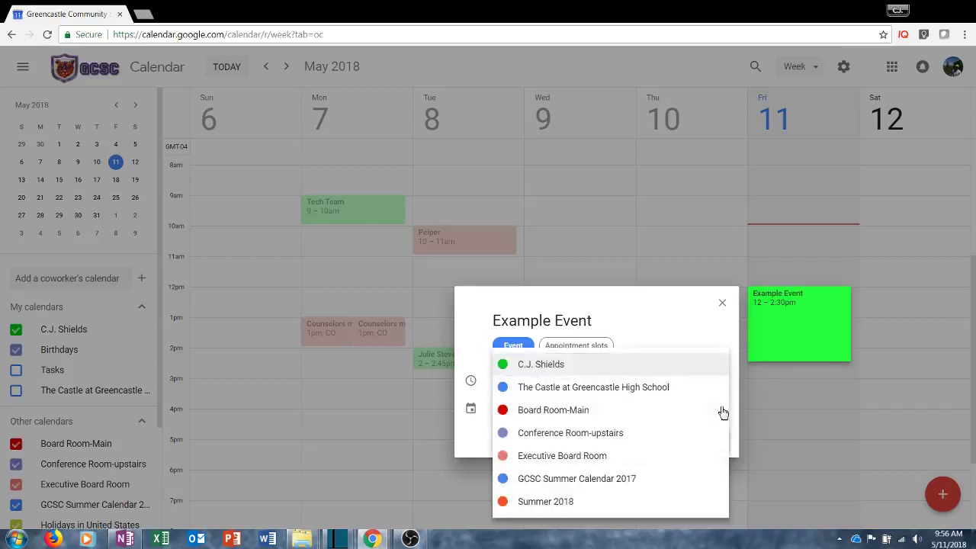
{"action": "left_click", "coordinate": [583, 366]}
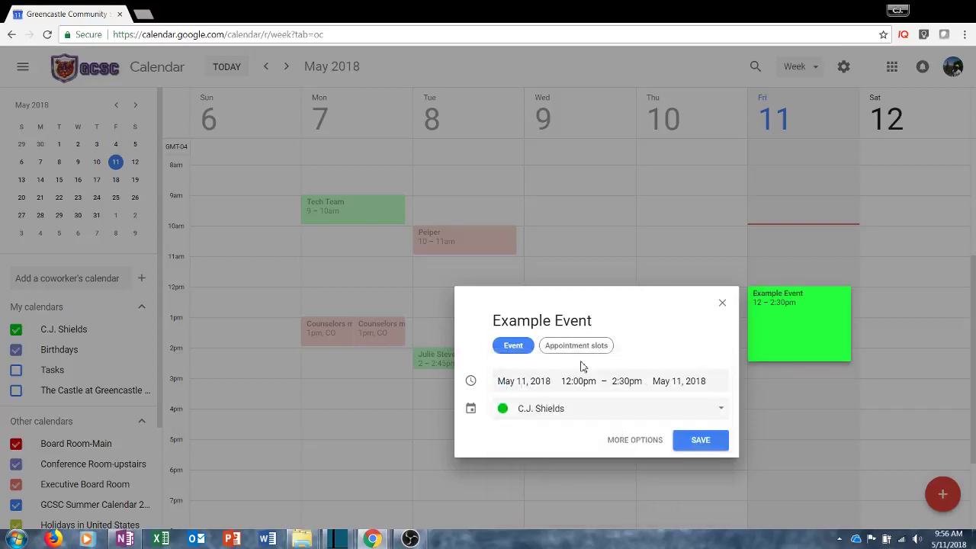
{"action": "left_click", "coordinate": [706, 440]}
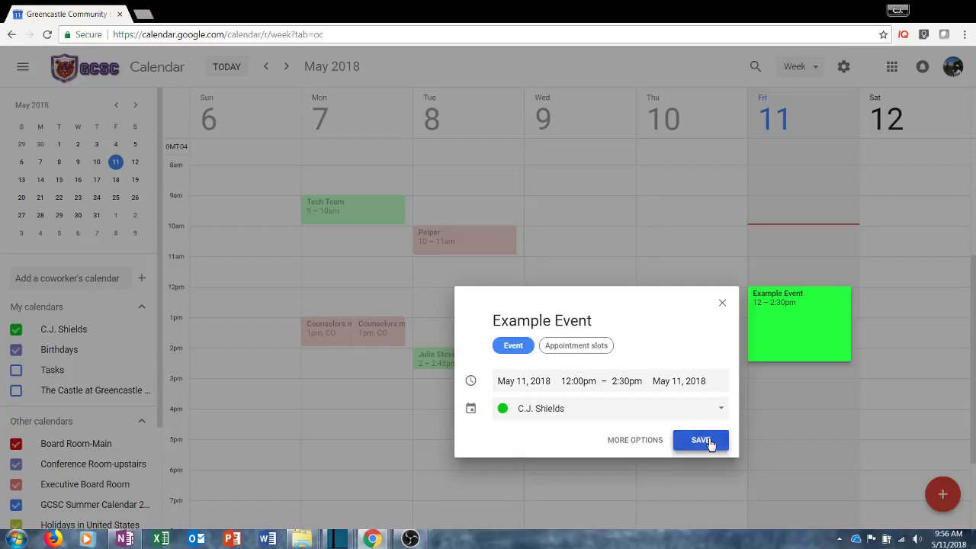
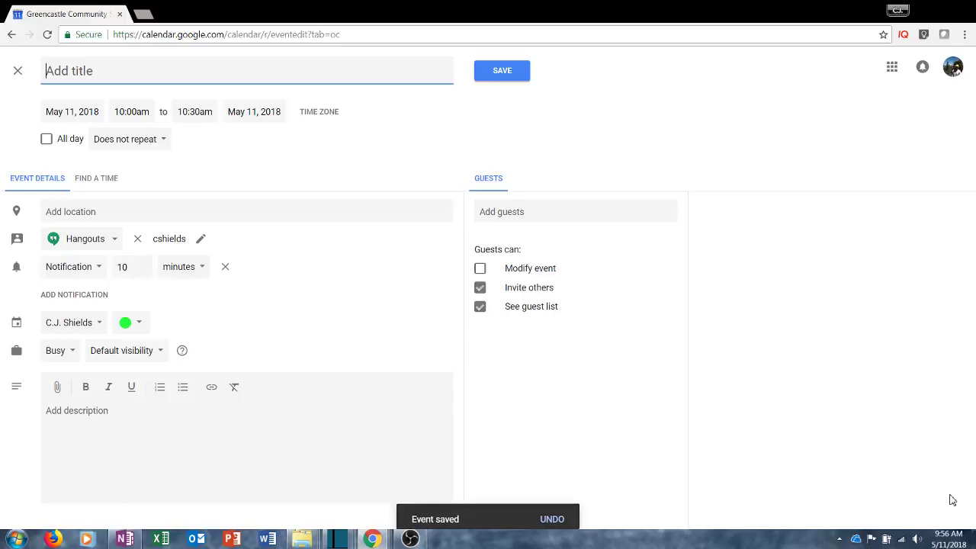
Title the new event "Example 2" and set its time to 3:00pm to 3:30pm on May 11, 2018
{"action": "type", "text": "Example "}
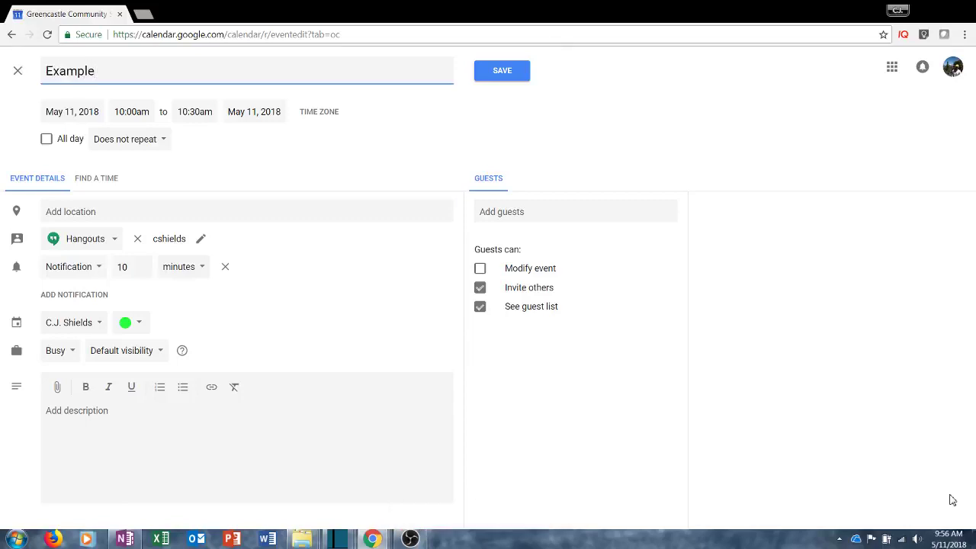
{"action": "type", "text": "2"}
{"action": "left_click", "coordinate": [135, 111]}
{"action": "left_click_drag", "start_coordinate": [229, 183], "coordinate": [222, 206]}
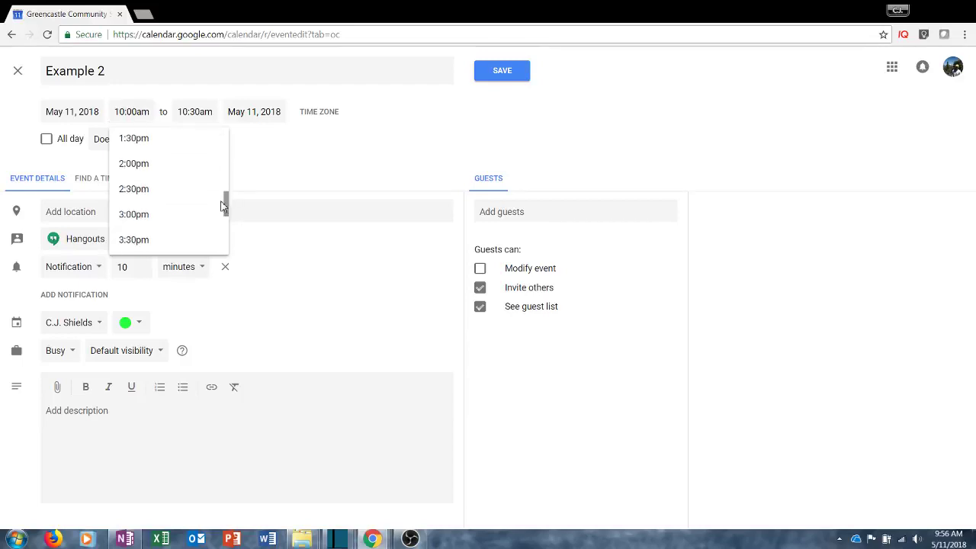
{"action": "left_click", "coordinate": [176, 212]}
{"action": "left_click", "coordinate": [204, 116]}
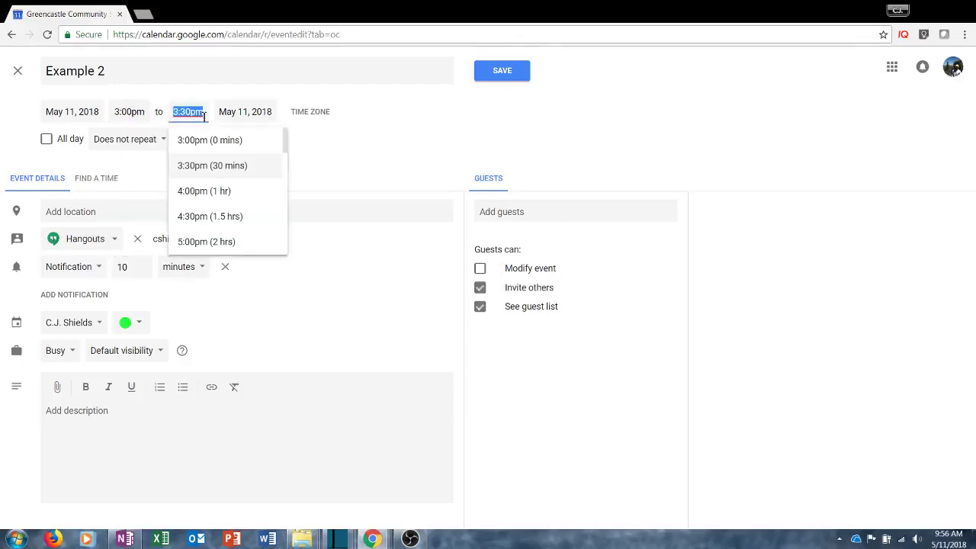
{"action": "left_click", "coordinate": [398, 128]}
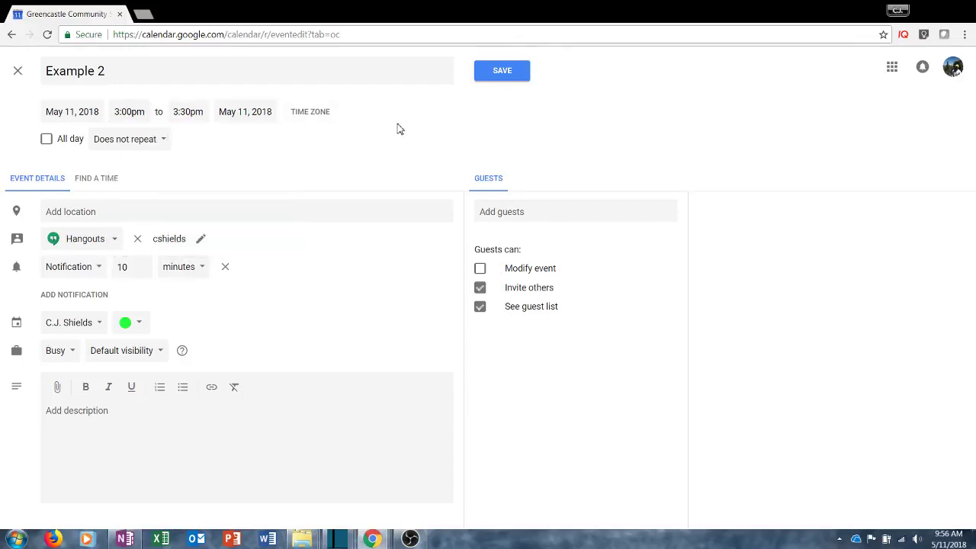
Set the location of Example 2 to the suggested Greencastle Senior High School by searching for "Greencastle Hig"
{"action": "left_click", "coordinate": [223, 214]}
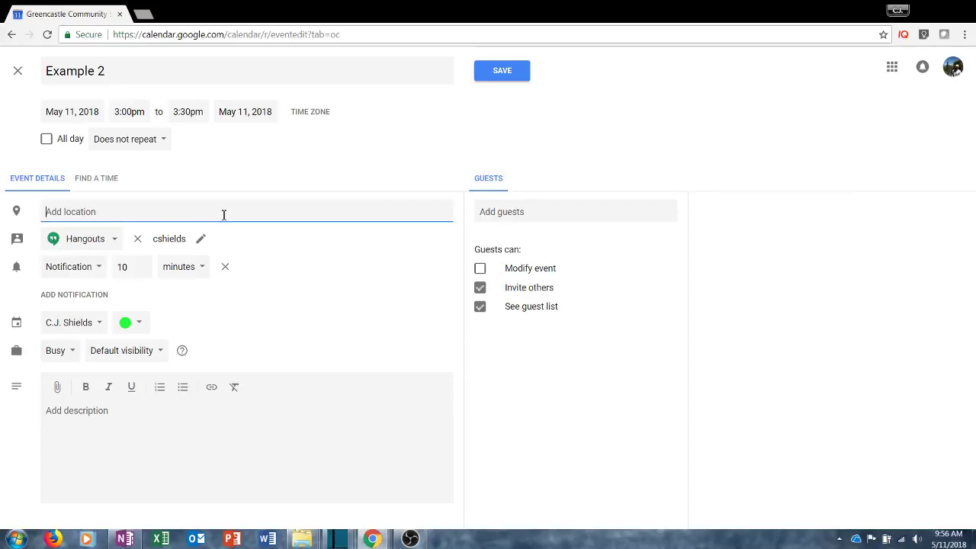
{"action": "type", "text": "Green"}
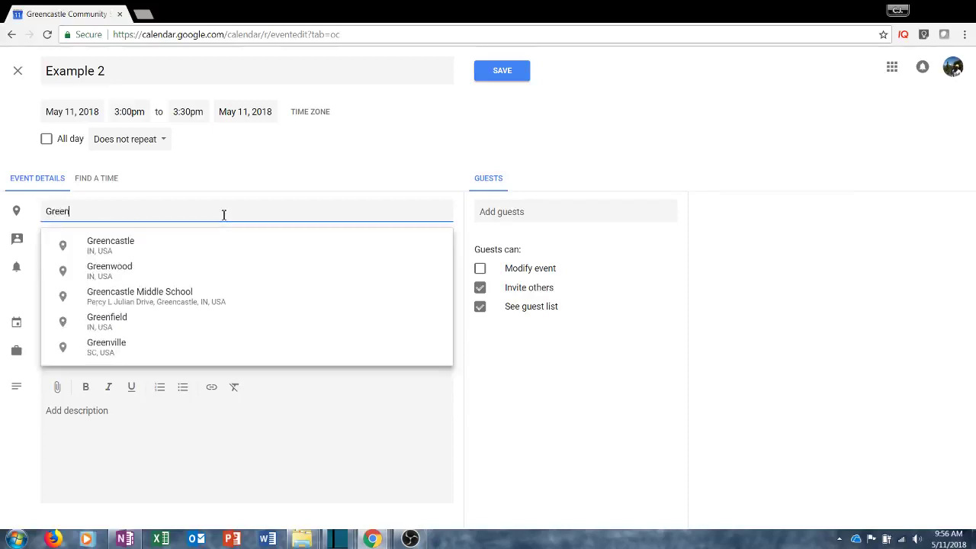
{"action": "type", "text": "cast"}
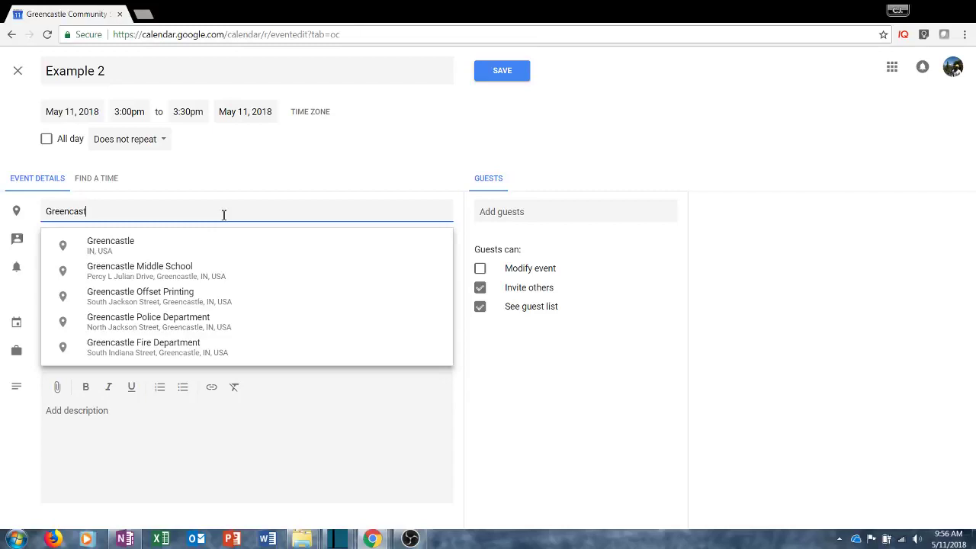
{"action": "type", "text": "le Hig"}
{"action": "left_click", "coordinate": [196, 298]}
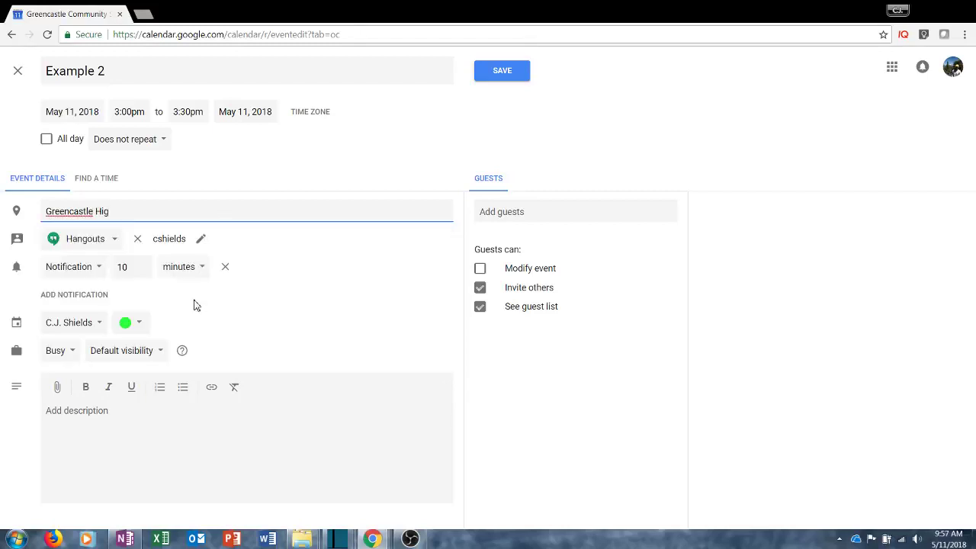
Check the notification type and time unit choices for Example 2 without altering them
{"action": "left_click", "coordinate": [98, 269]}
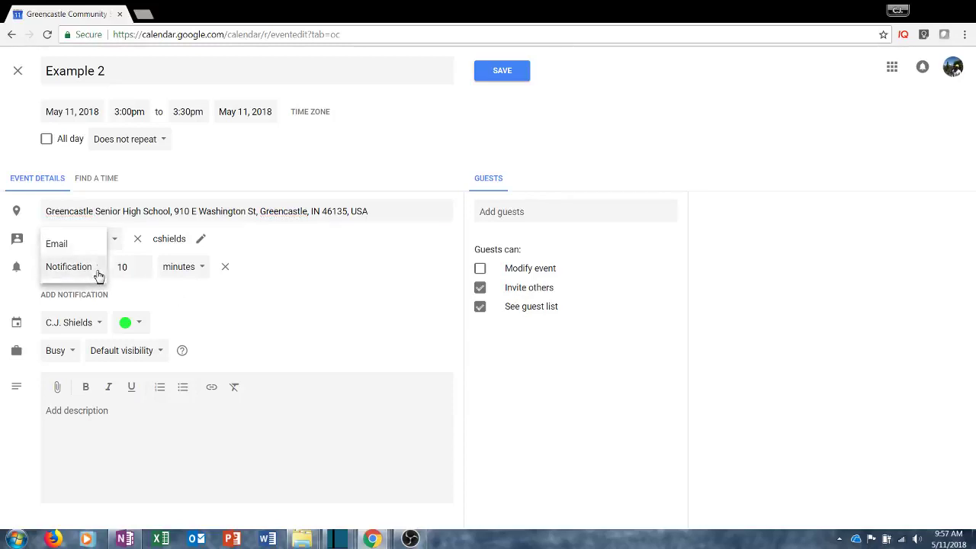
{"action": "left_click", "coordinate": [97, 274]}
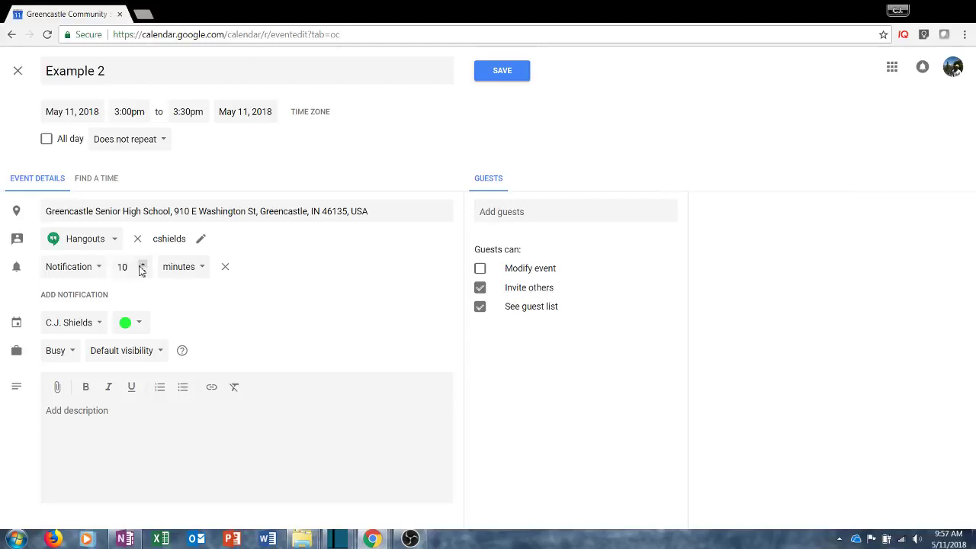
{"action": "left_click", "coordinate": [186, 271]}
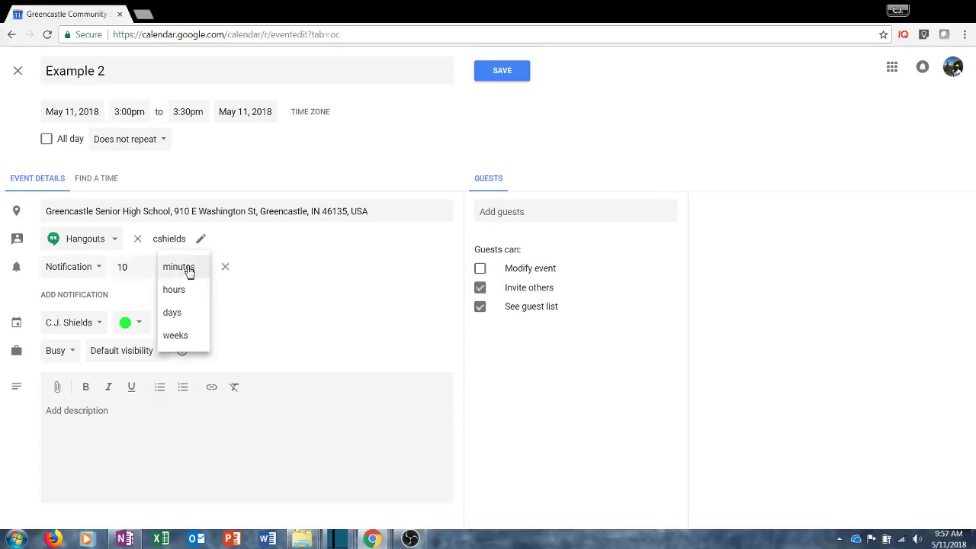
{"action": "left_click", "coordinate": [333, 300]}
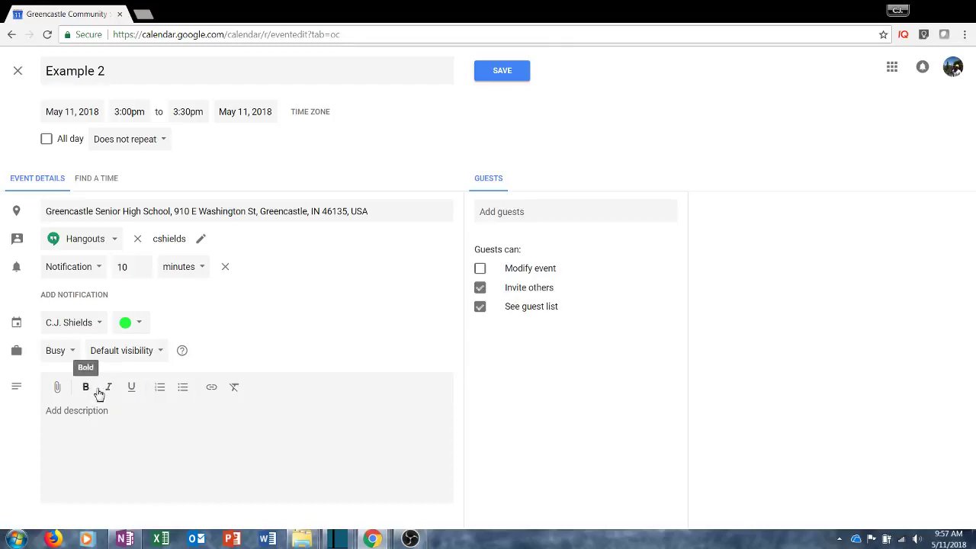
Look at the file attachment and guest choices without adding any, and save the Example 2 event
{"action": "left_click", "coordinate": [57, 390]}
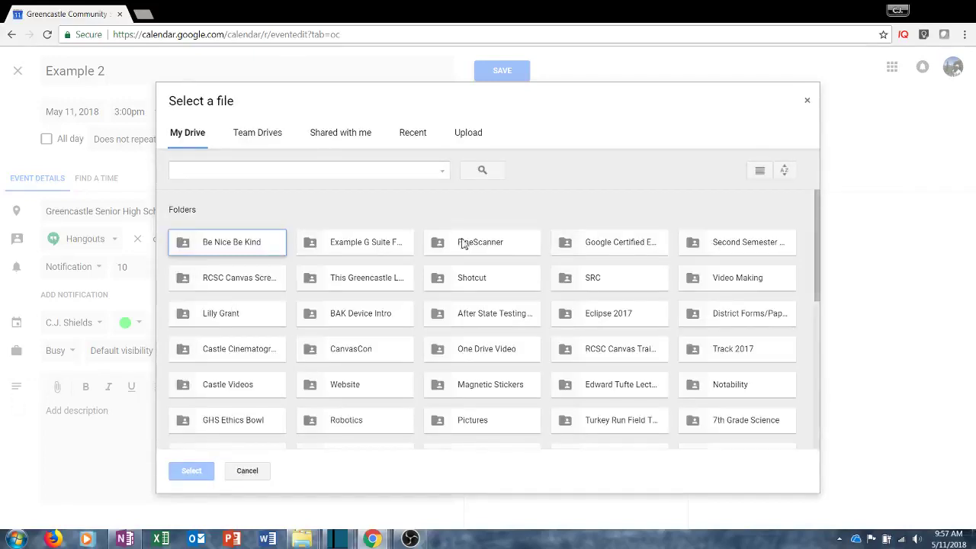
{"action": "left_click", "coordinate": [807, 100]}
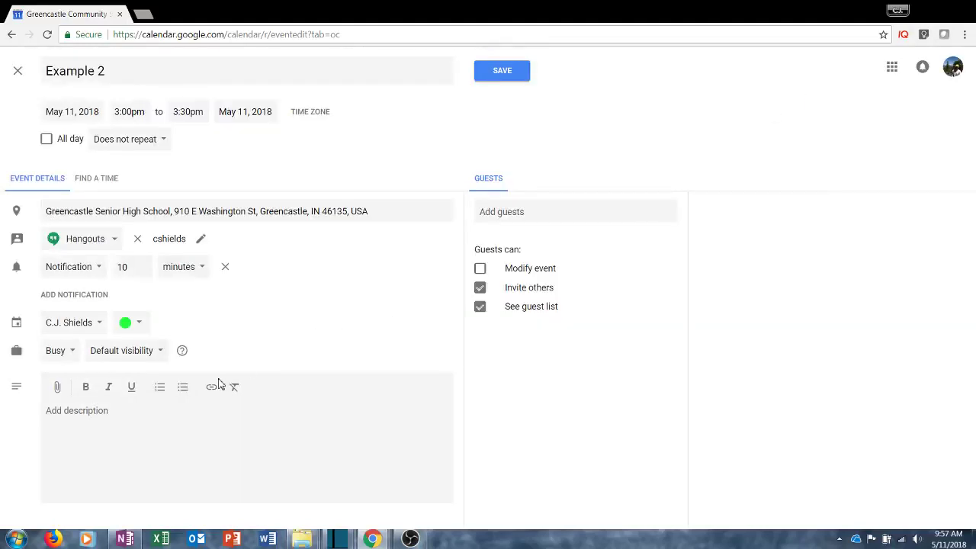
{"action": "left_click", "coordinate": [499, 212]}
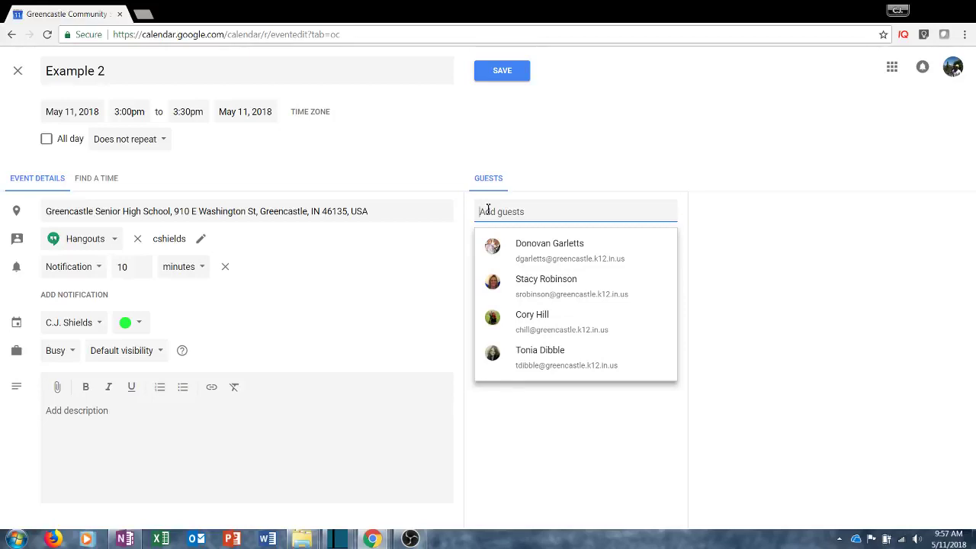
{"action": "left_click", "coordinate": [500, 72]}
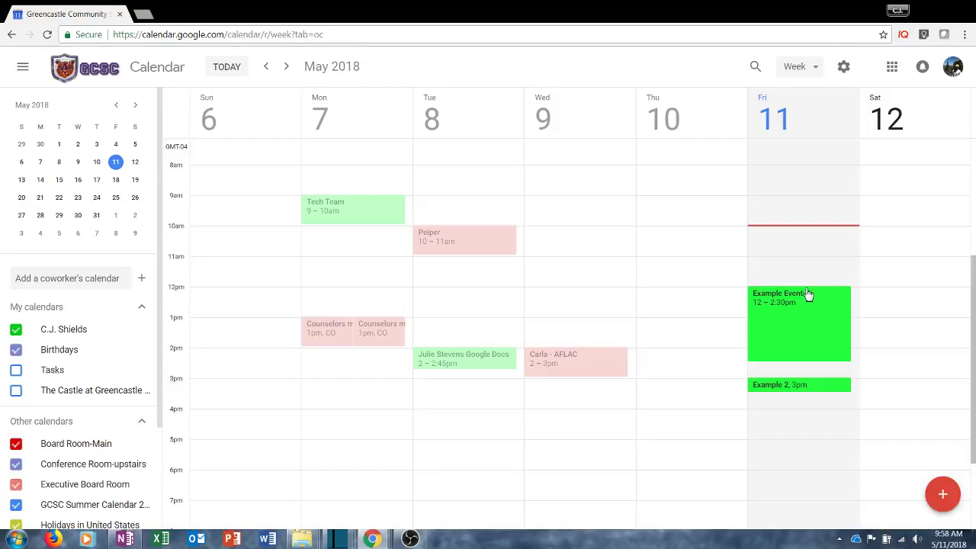
Review and save the full details of Example Event, and delete the event from the calendar
{"action": "double_click", "coordinate": [811, 325]}
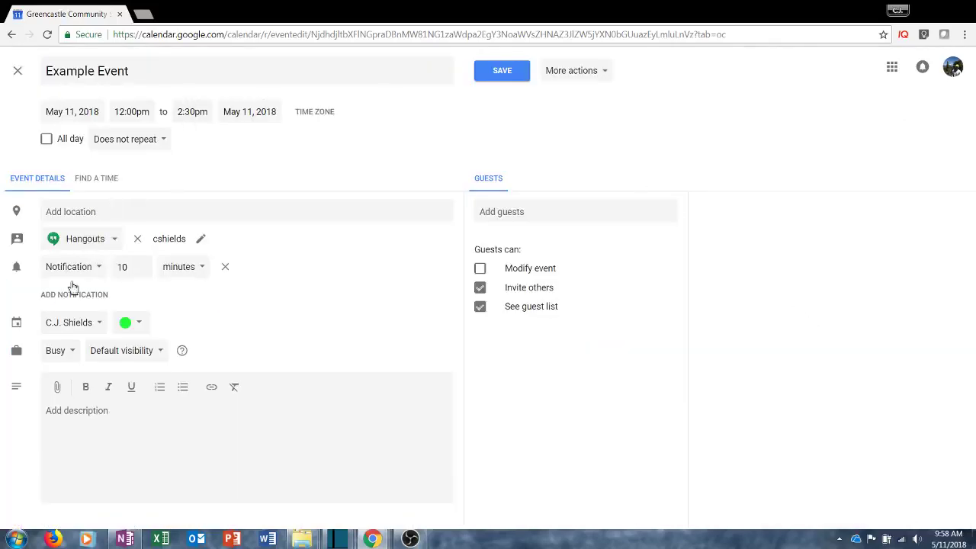
{"action": "left_click", "coordinate": [504, 79]}
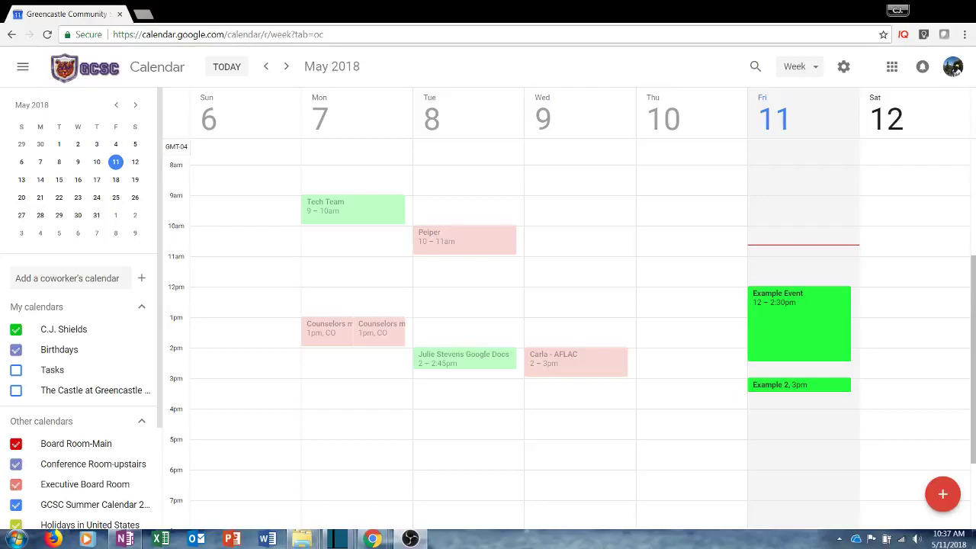
{"action": "left_click", "coordinate": [791, 328]}
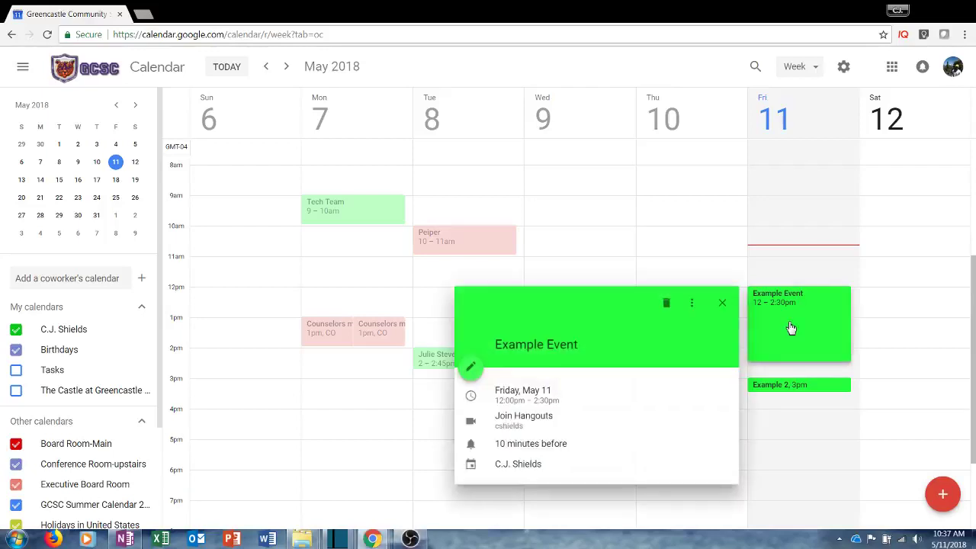
{"action": "left_click", "coordinate": [668, 304]}
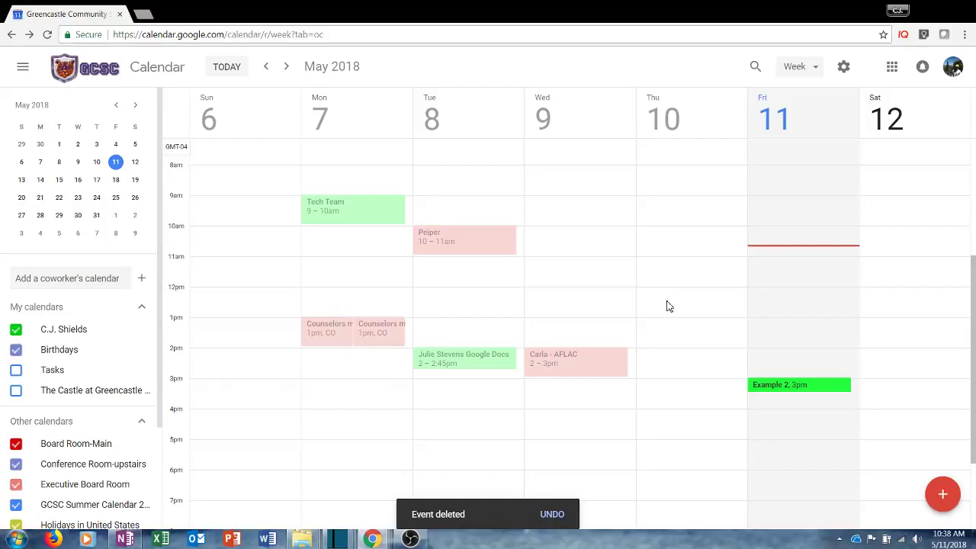
Open the full details of Example 2 and delete the event from there
{"action": "double_click", "coordinate": [781, 390]}
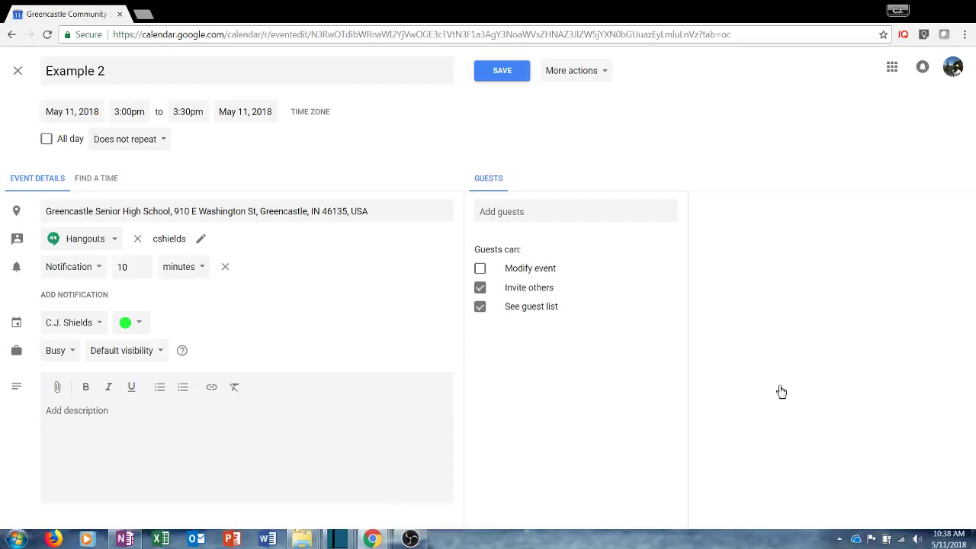
{"action": "left_click", "coordinate": [604, 71]}
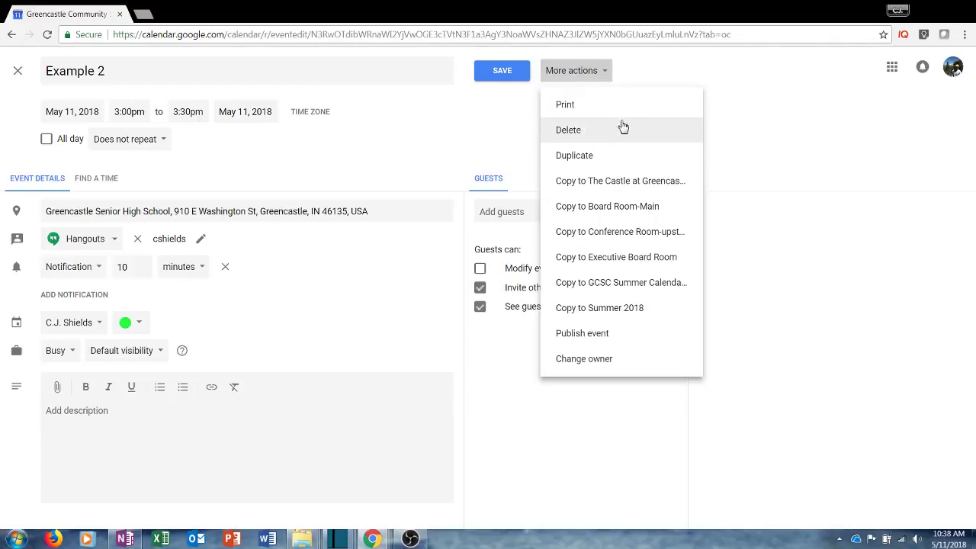
{"action": "left_click", "coordinate": [601, 131]}
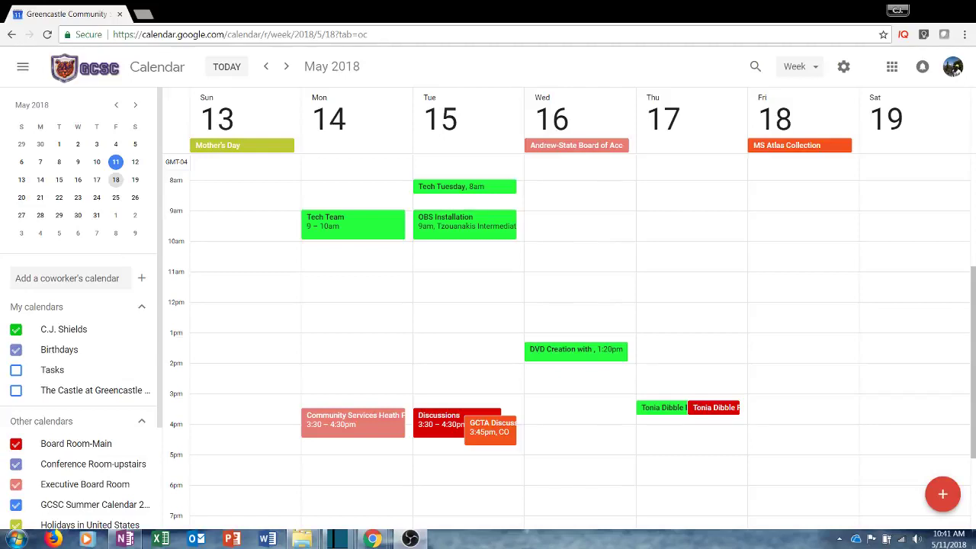
Open the full details of the Tech Team event on May 14 and check its RSVP choices without altering the response
{"action": "left_click", "coordinate": [339, 229]}
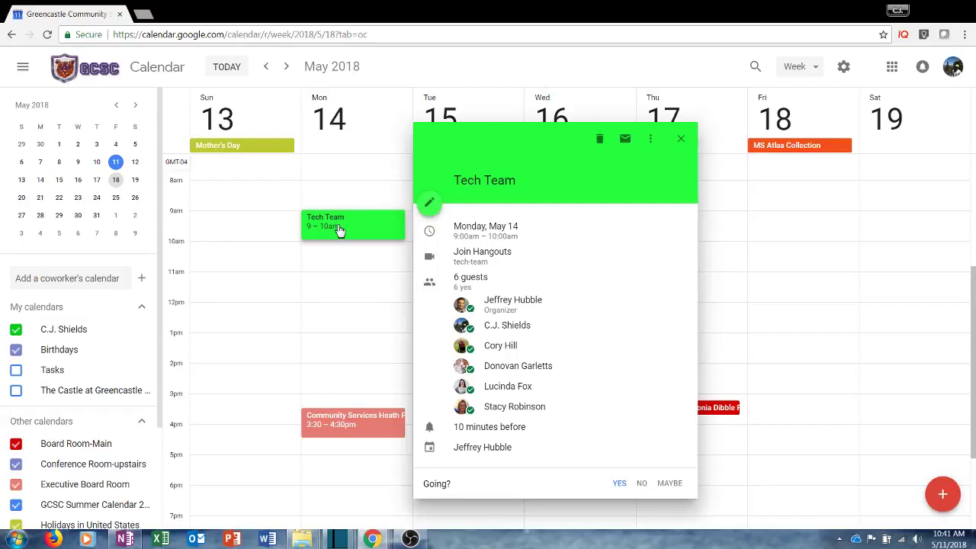
{"action": "left_click", "coordinate": [429, 203]}
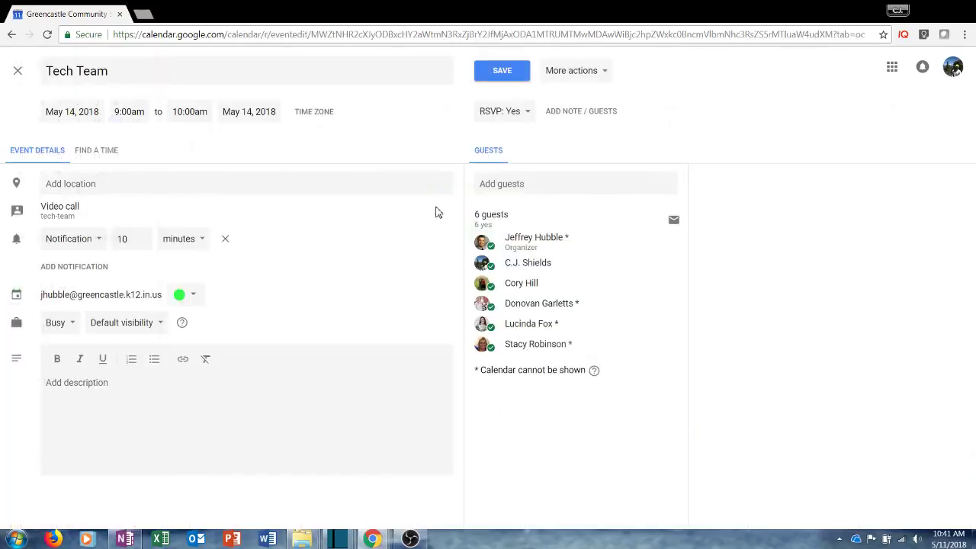
{"action": "left_click", "coordinate": [526, 114]}
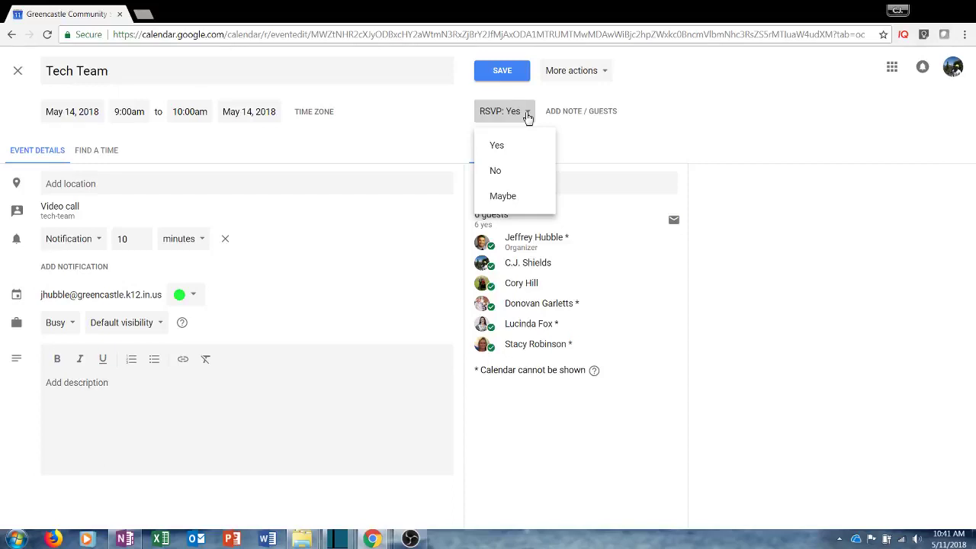
{"action": "left_click", "coordinate": [575, 113]}
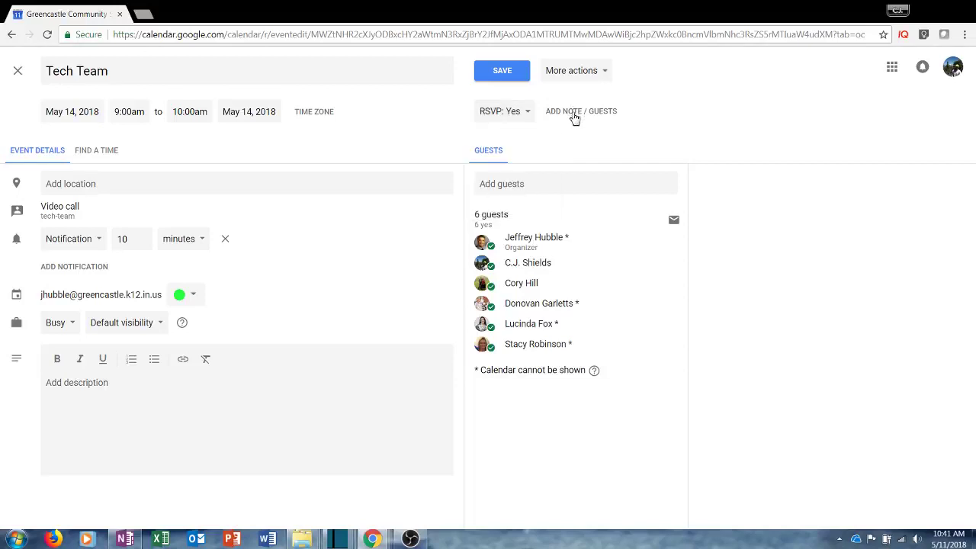
Look at the note and additional guests options for Tech Team without adding any, and view the organizer's contact card
{"action": "left_click", "coordinate": [575, 113]}
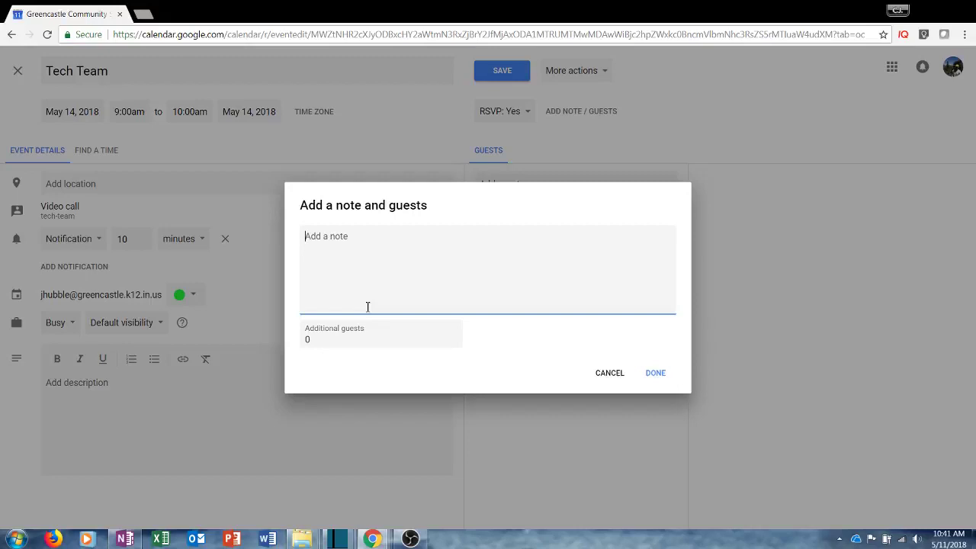
{"action": "left_click", "coordinate": [656, 373]}
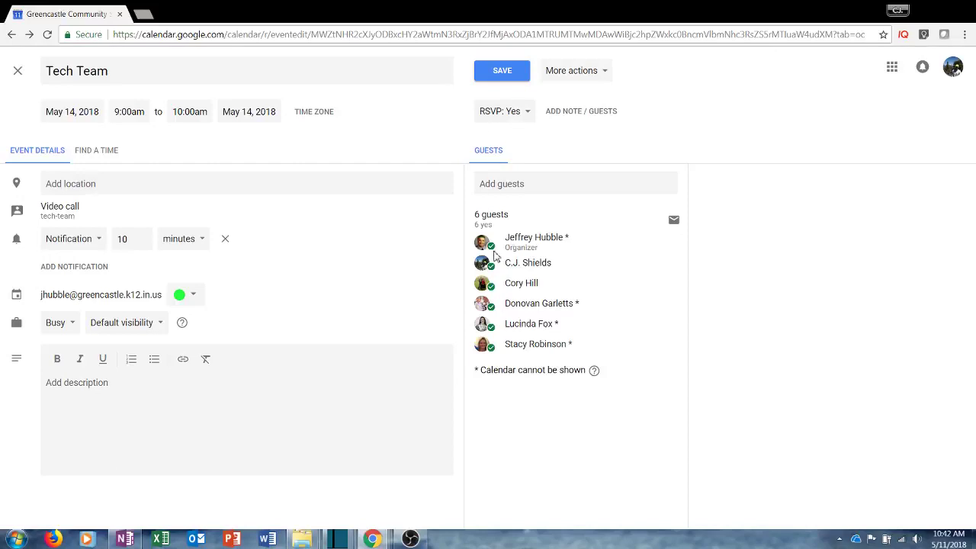
{"action": "mouse_move", "coordinate": [496, 254]}
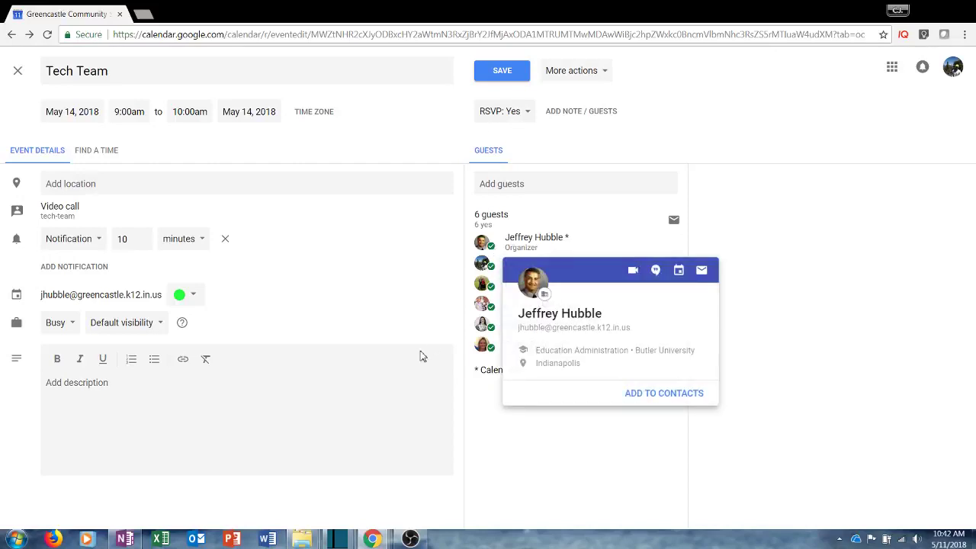